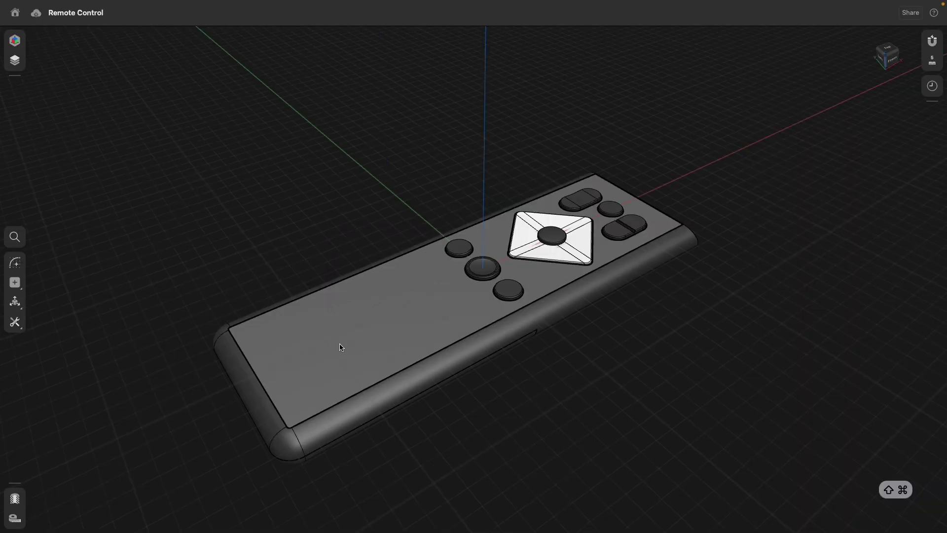
Add a construction plane offset 50 mm above the remote's flat top face.
click(338, 343)
middle_drag(254, 251, 293, 229)
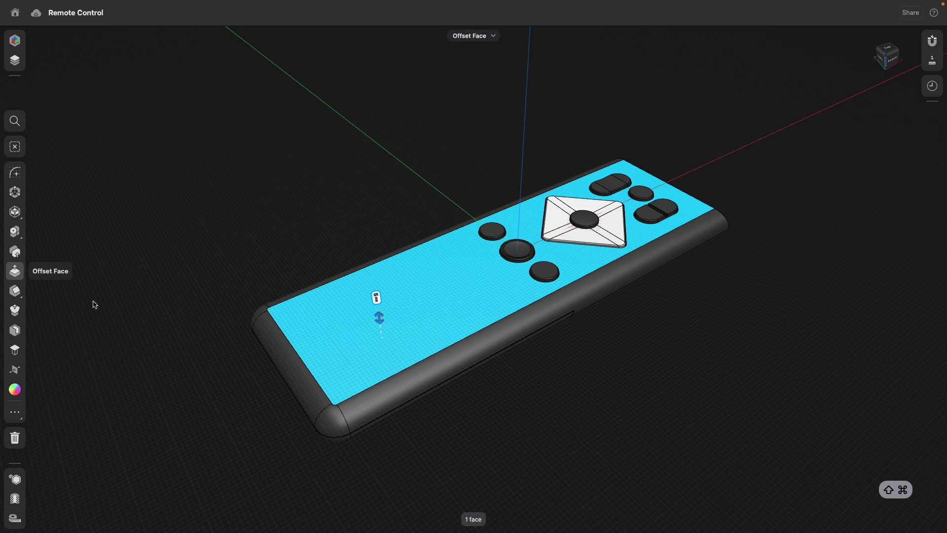
click(16, 350)
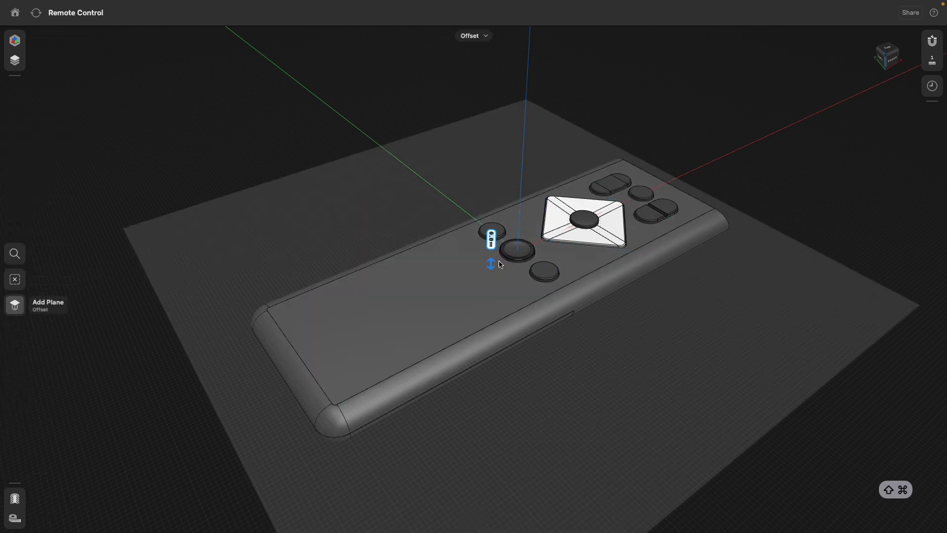
drag(490, 248, 482, 97)
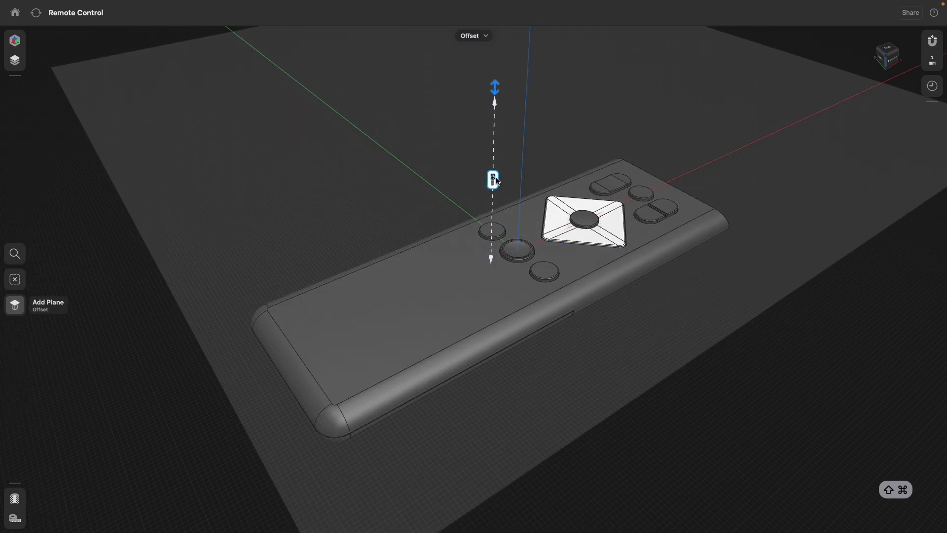
scroll(493, 179, down, 4)
click(571, 317)
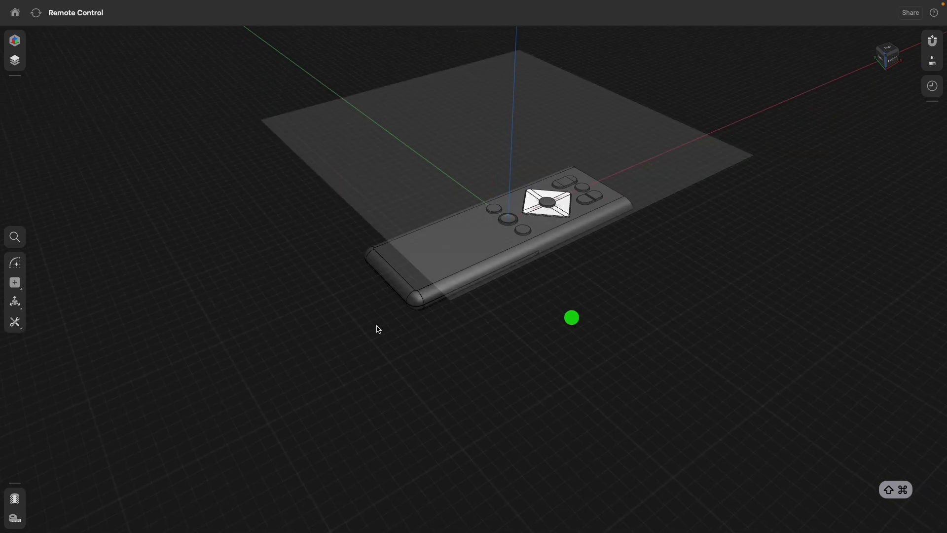
Project the outlines of the remote's top face onto the offset plane, with the projection type set to Sketches.
click(416, 277)
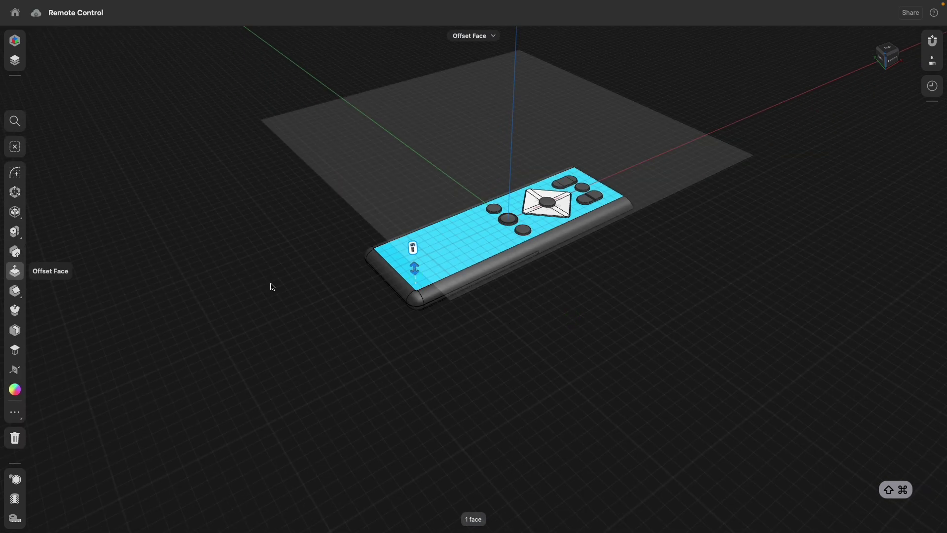
middle_drag(271, 285, 261, 304)
click(349, 173)
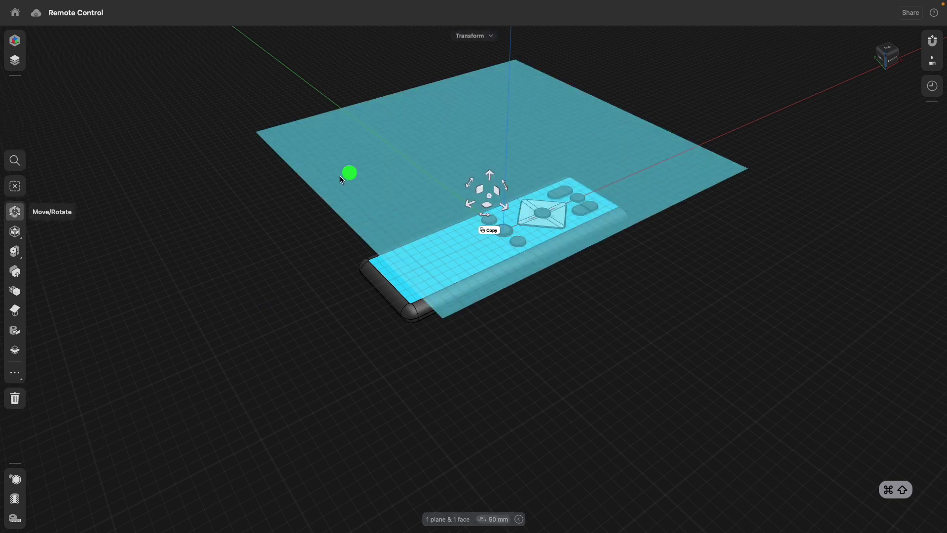
right_drag(283, 274, 290, 267)
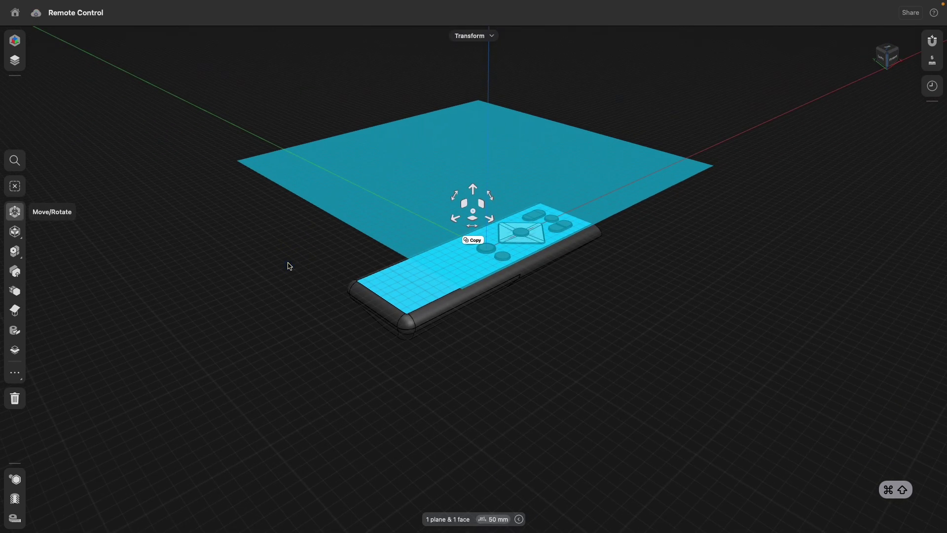
click(17, 331)
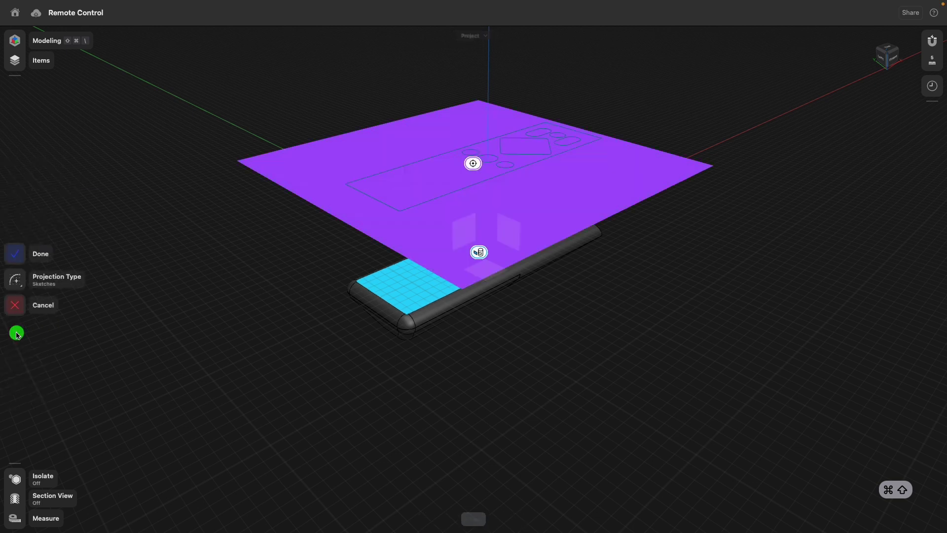
click(14, 280)
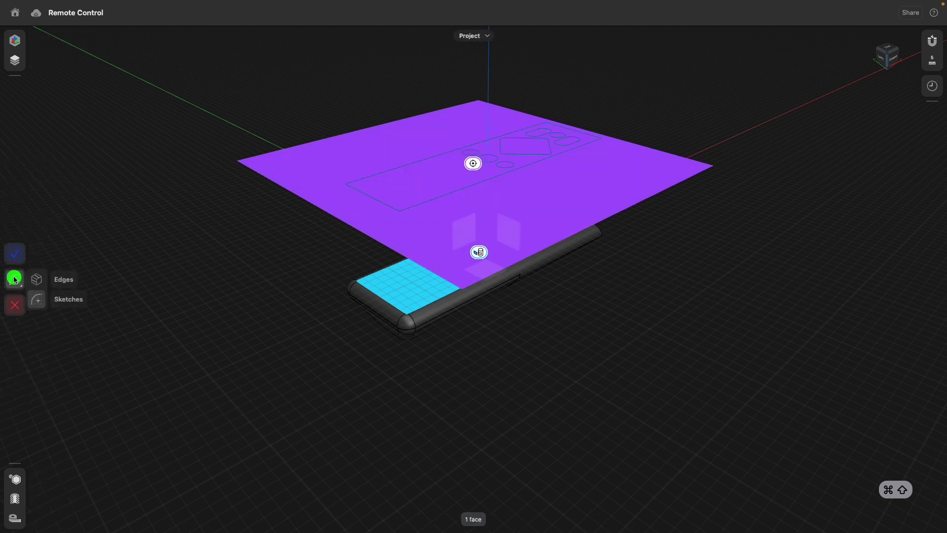
click(38, 299)
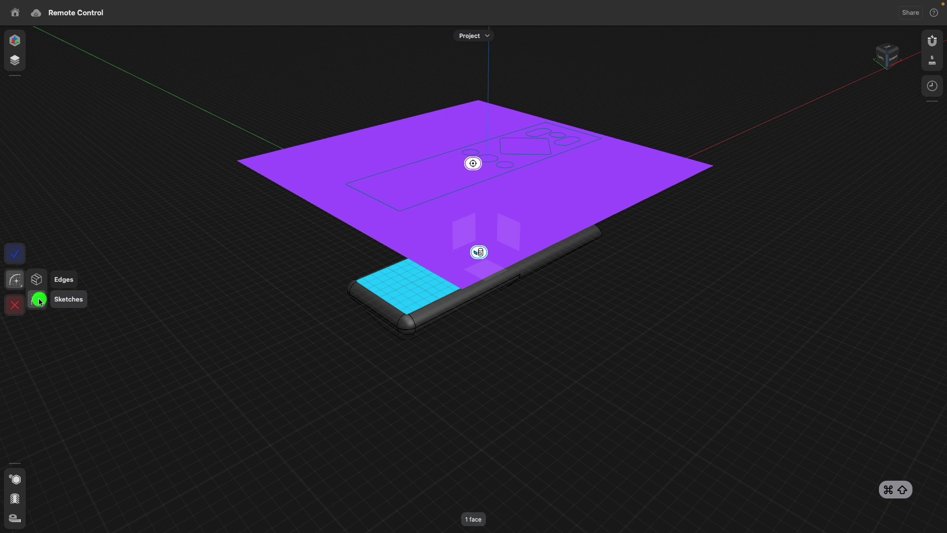
click(15, 255)
Hide Plane 01 so only the projected sketch shows above the remote.
right_drag(258, 180, 303, 169)
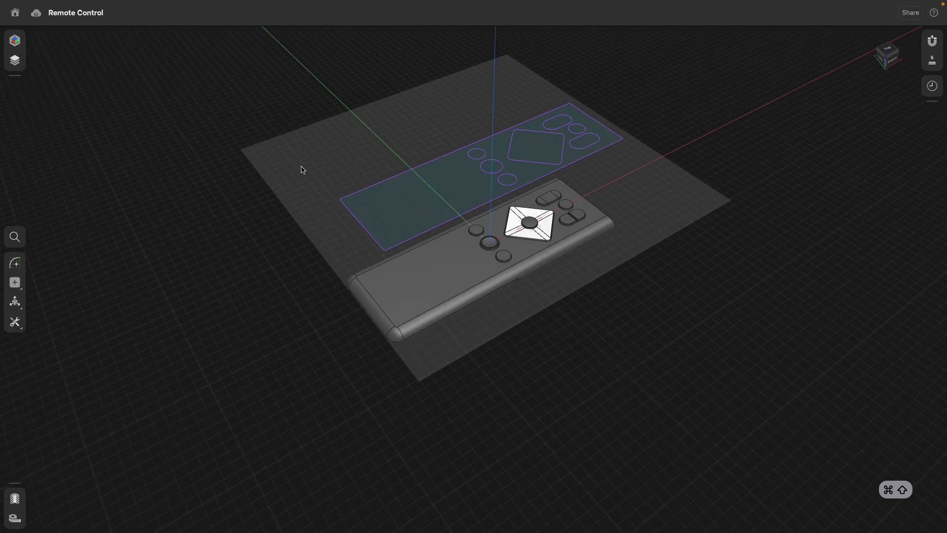
click(15, 61)
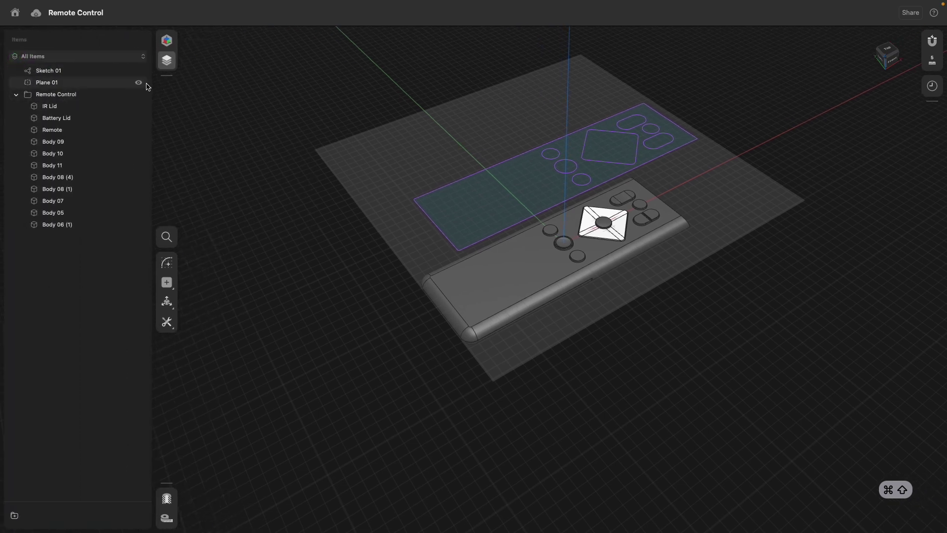
click(138, 83)
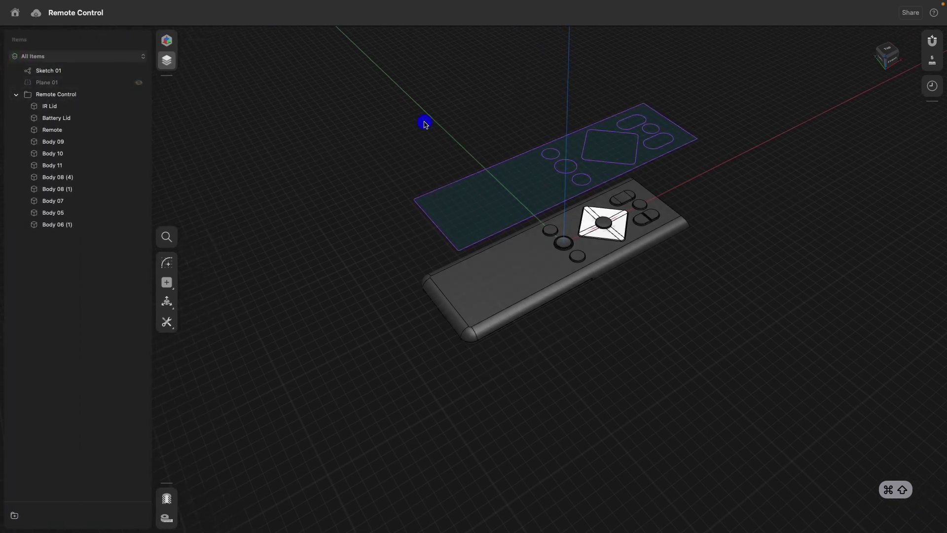
mouse_move(425, 120)
right_down()
mouse_move(330, 173)
mouse_move(412, 160)
mouse_move(401, 135)
mouse_move(408, 143)
right_up()
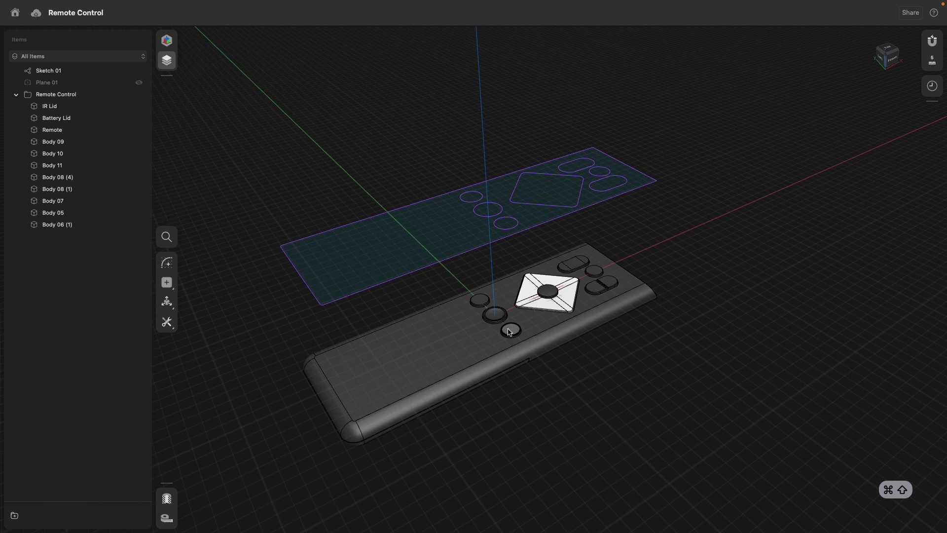
In Sketch 01, draw two concentric circles about 5.6 mm and 3.6 mm in diameter, centred in the middle round button's outline.
scroll(510, 331, up, 5)
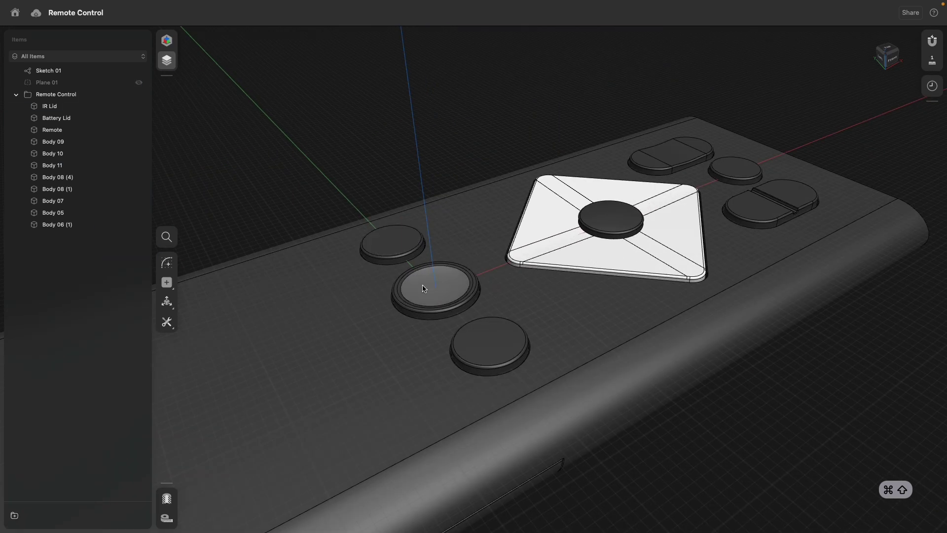
scroll(487, 347, down, 1)
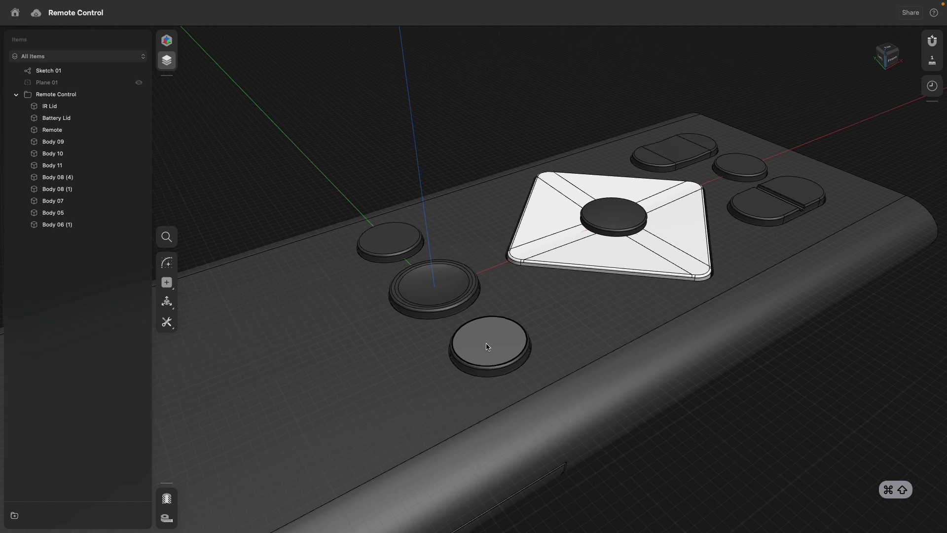
scroll(487, 345, up, 3)
scroll(488, 343, down, 8)
right_drag(362, 167, 374, 185)
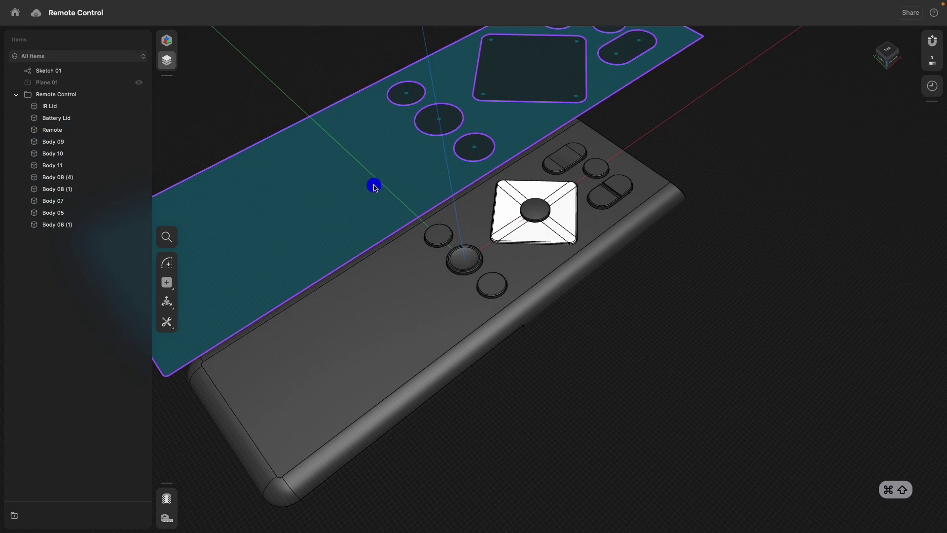
double_click(461, 126)
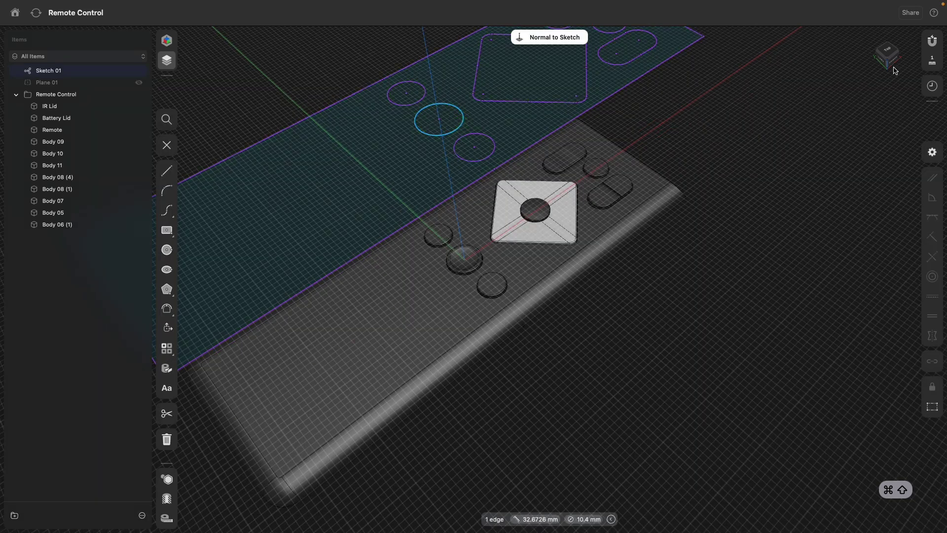
click(884, 53)
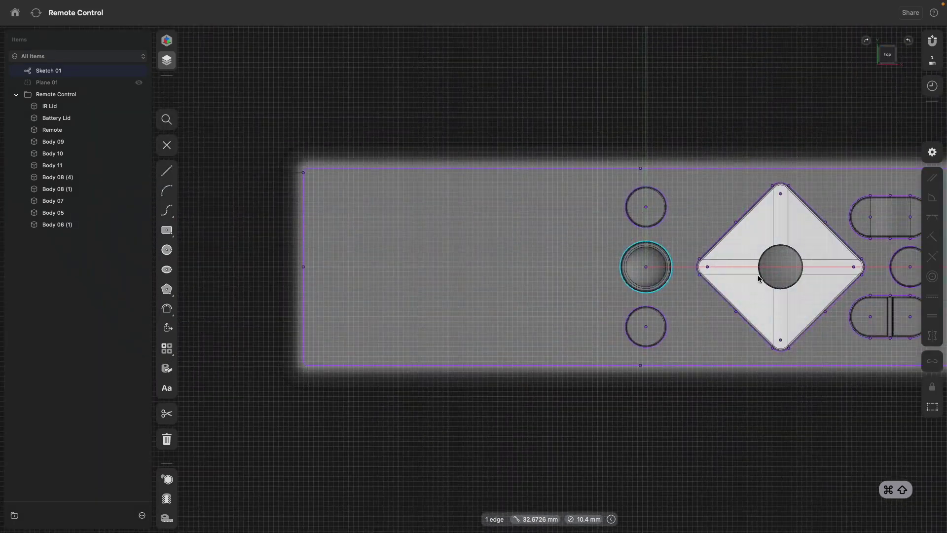
scroll(495, 255, up, 3)
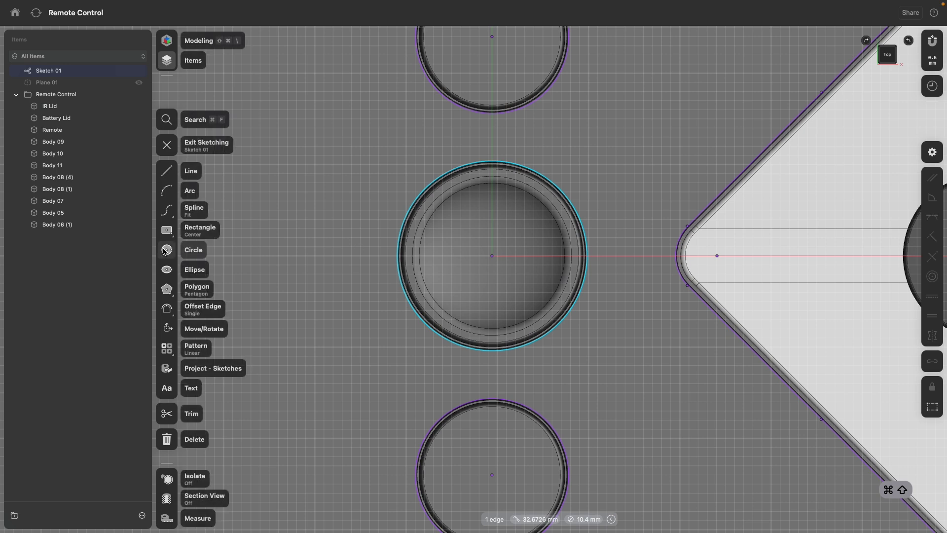
click(167, 250)
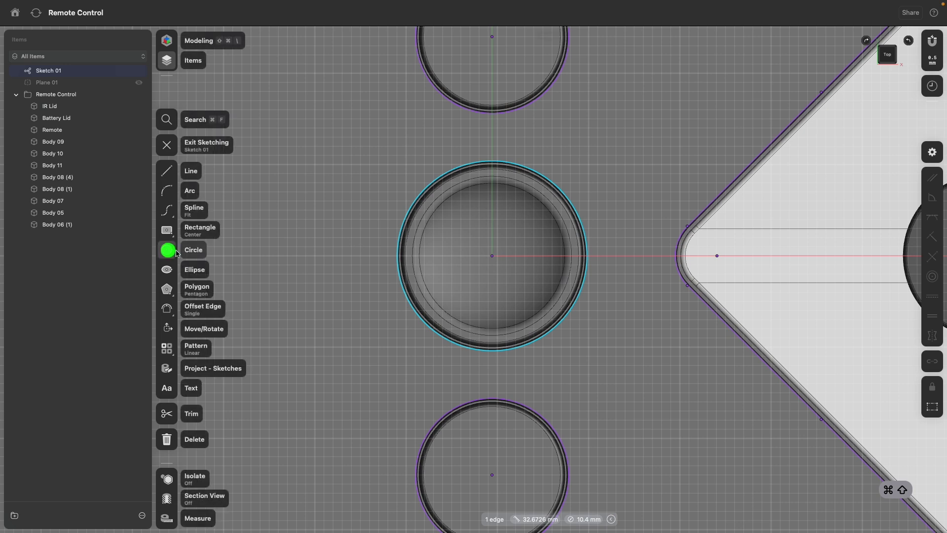
click(492, 256)
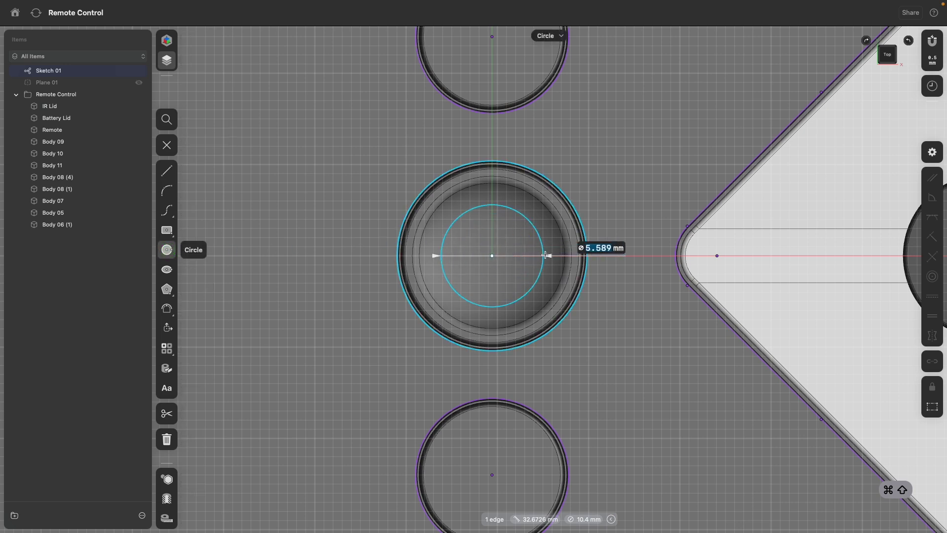
click(545, 255)
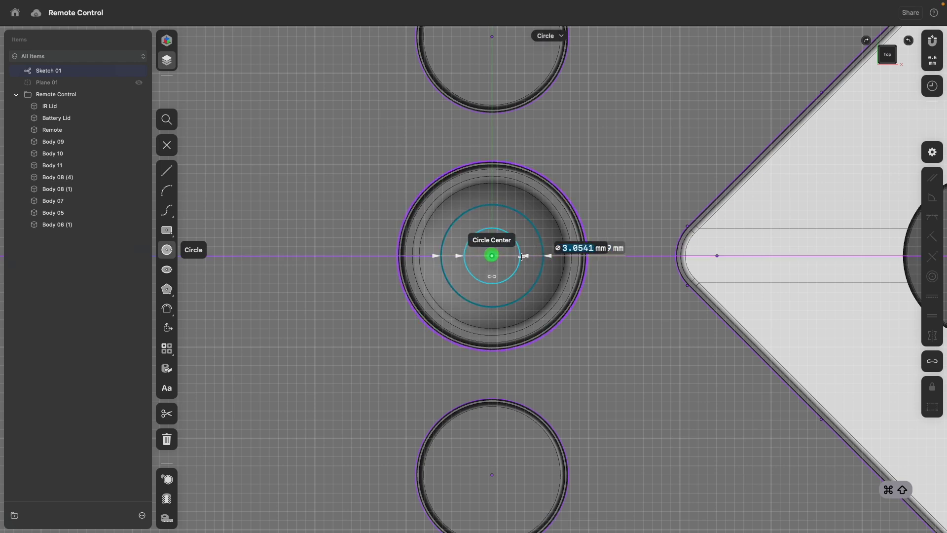
click(526, 255)
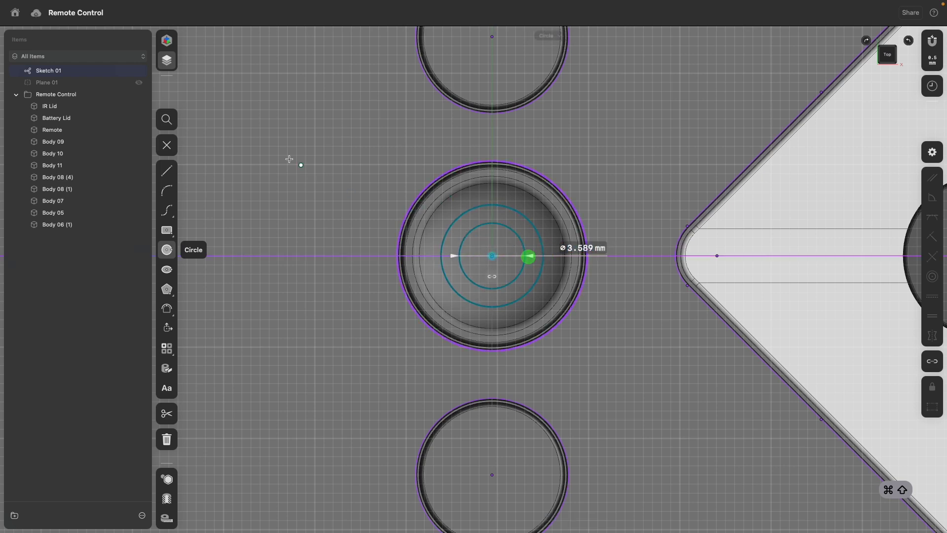
click(171, 144)
Project the two concentric circles onto the middle round button's top face, using the Edges projection type.
scroll(475, 229, down, 5)
mouse_move(513, 260)
right_down()
mouse_move(554, 179)
mouse_move(513, 190)
right_up()
scroll(502, 198, up, 5)
middle_drag(500, 177, 499, 122)
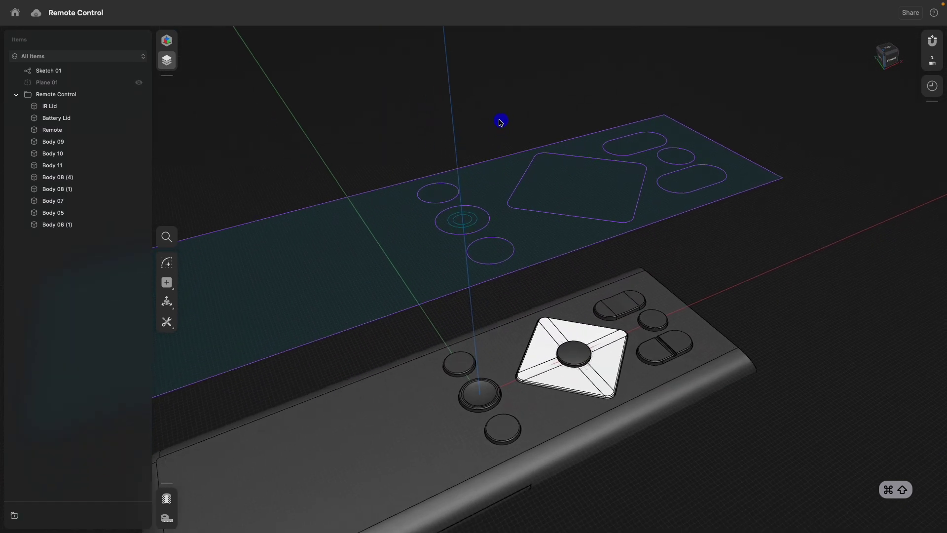
scroll(500, 121, up, 3)
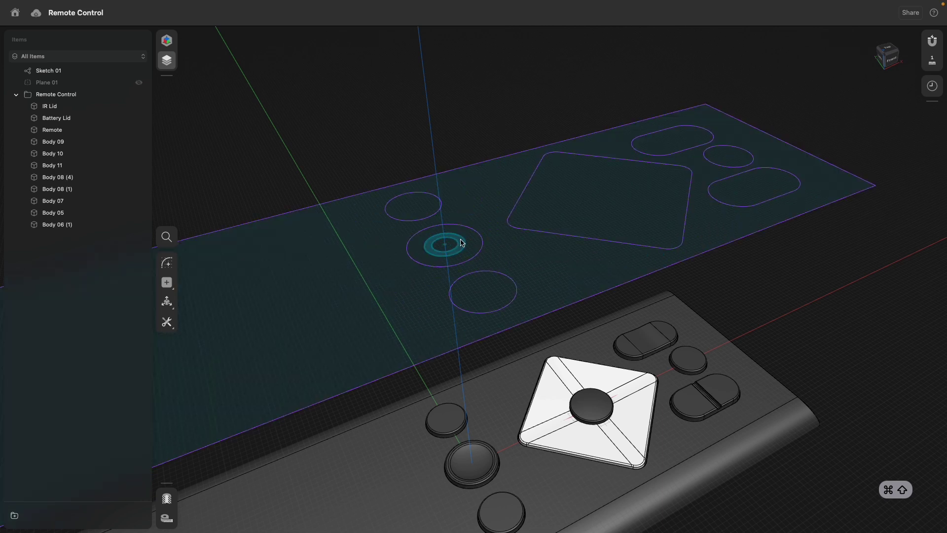
double_click(458, 243)
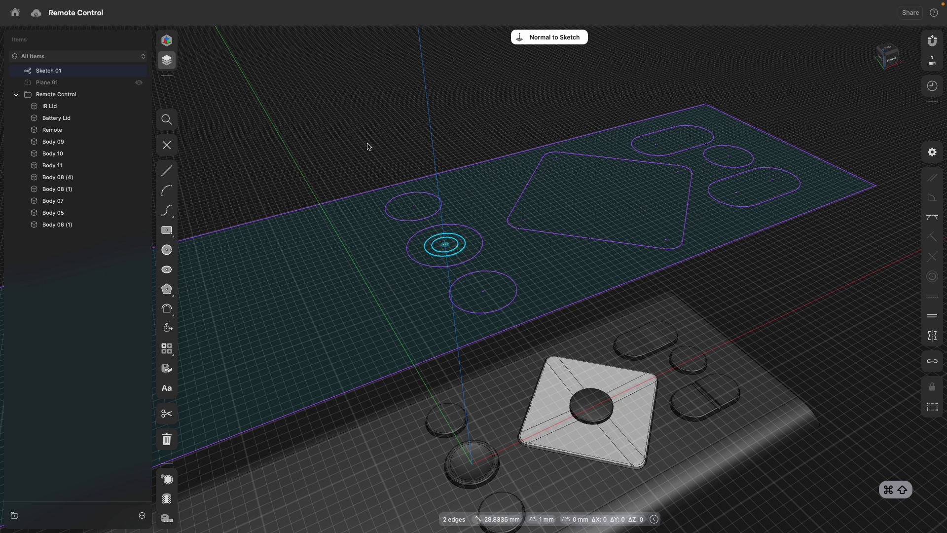
middle_drag(368, 146, 360, 59)
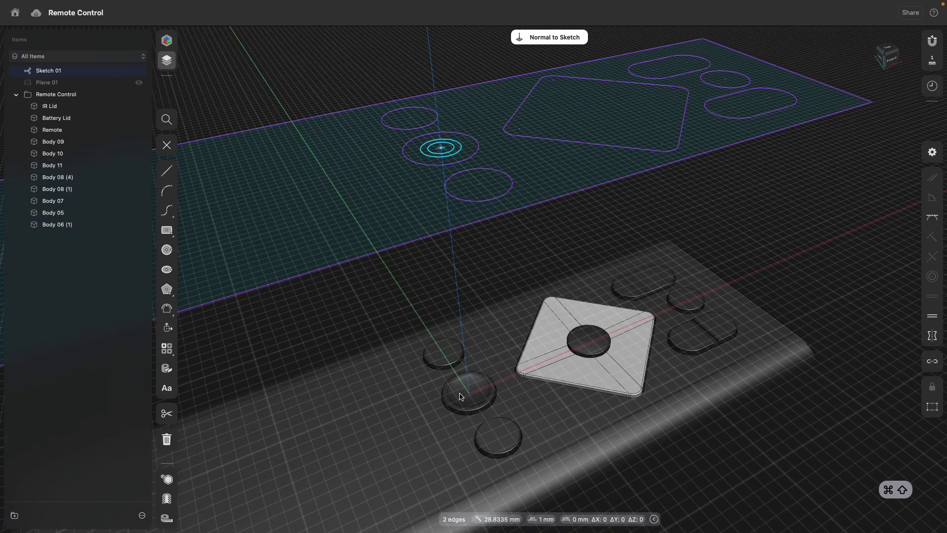
click(459, 394)
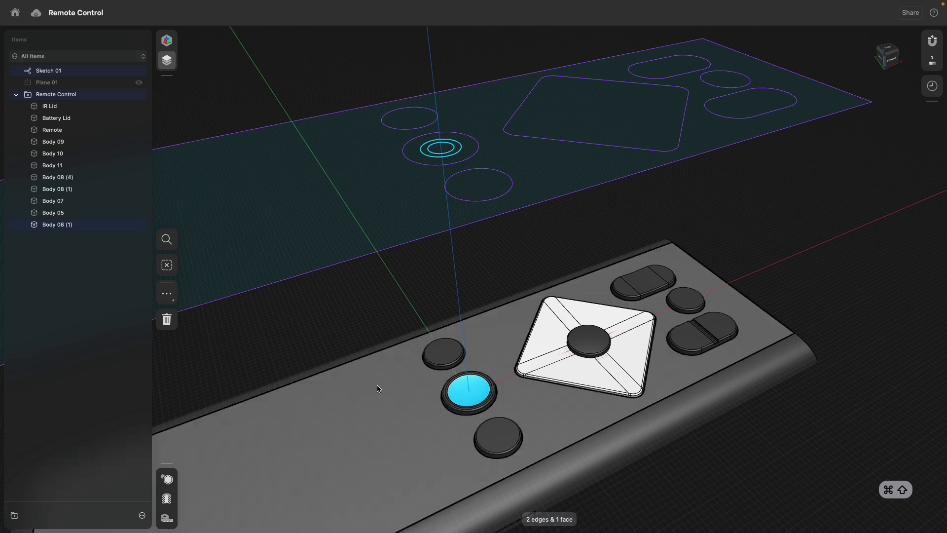
click(168, 294)
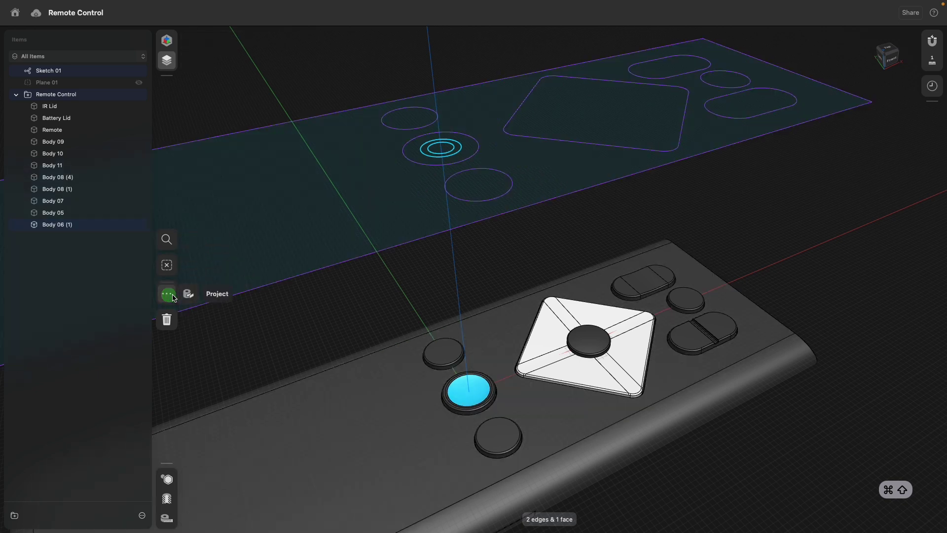
click(189, 296)
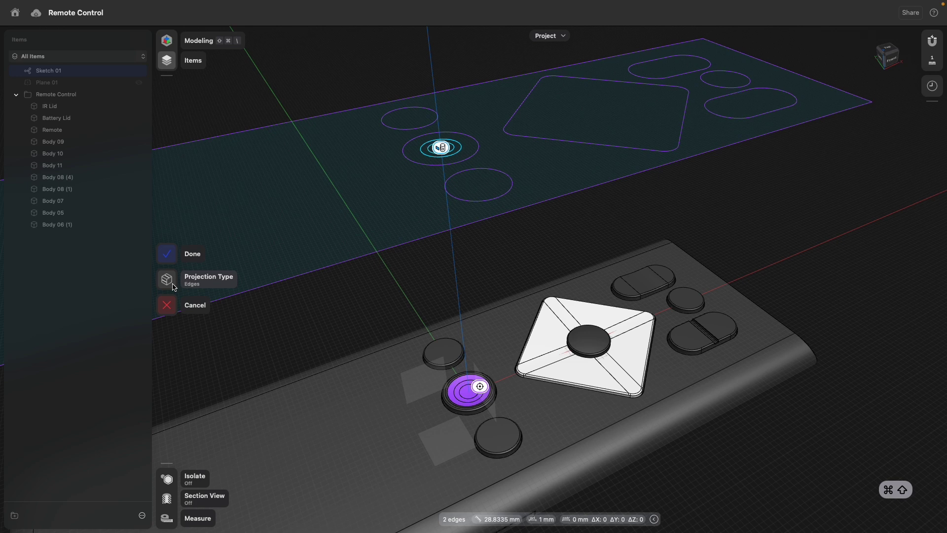
click(167, 254)
Switch to Visualization and apply the Rough Aluminum material to the ring between the projected circles on the middle round button.
click(167, 40)
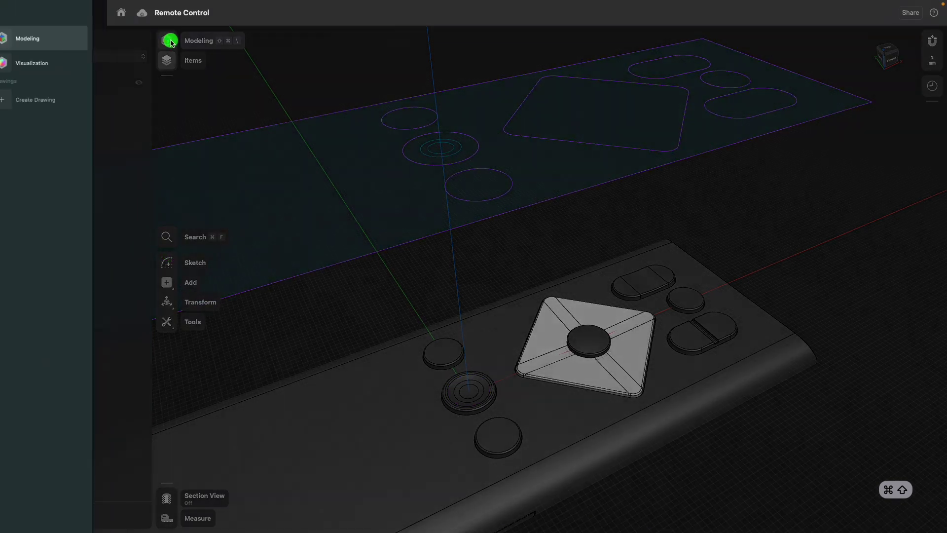
click(58, 65)
scroll(454, 408, up, 5)
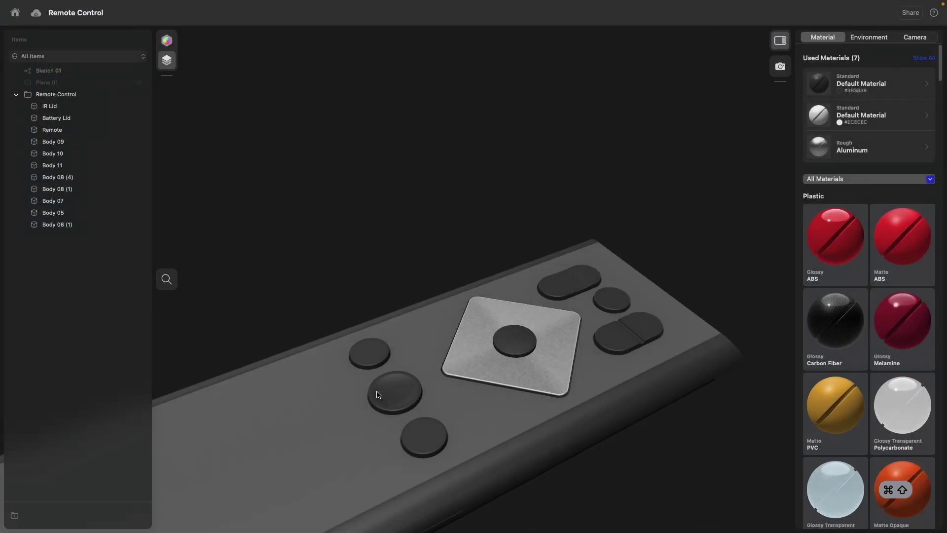
click(504, 372)
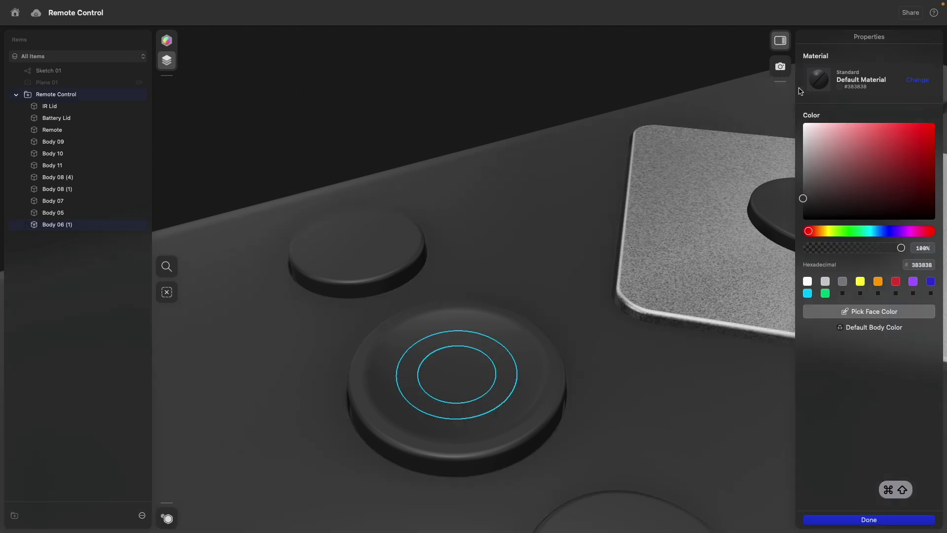
click(819, 80)
click(838, 245)
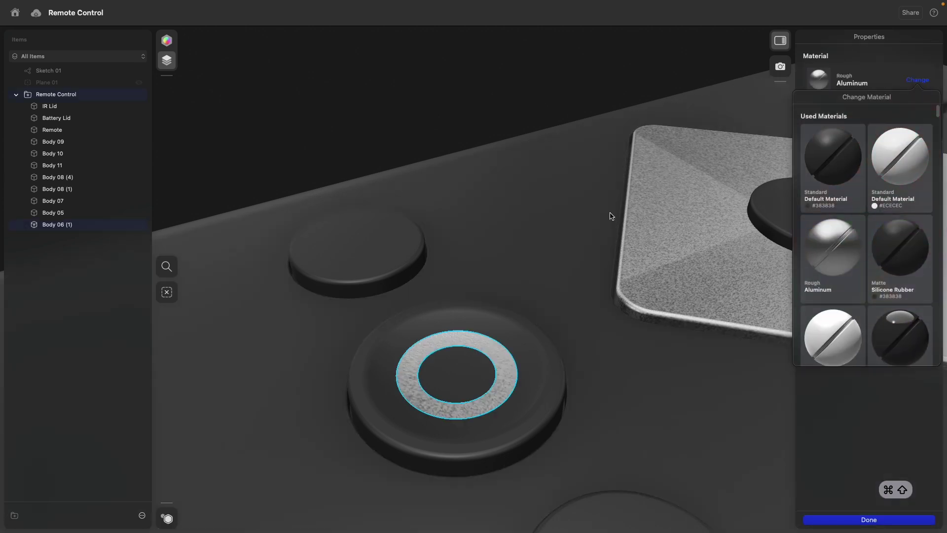
Close the material choices and switch from Visualization back to Modeling.
click(371, 113)
scroll(373, 171, down, 3)
scroll(372, 168, down, 4)
mouse_move(366, 161)
right_down()
mouse_move(385, 221)
mouse_move(372, 175)
right_up()
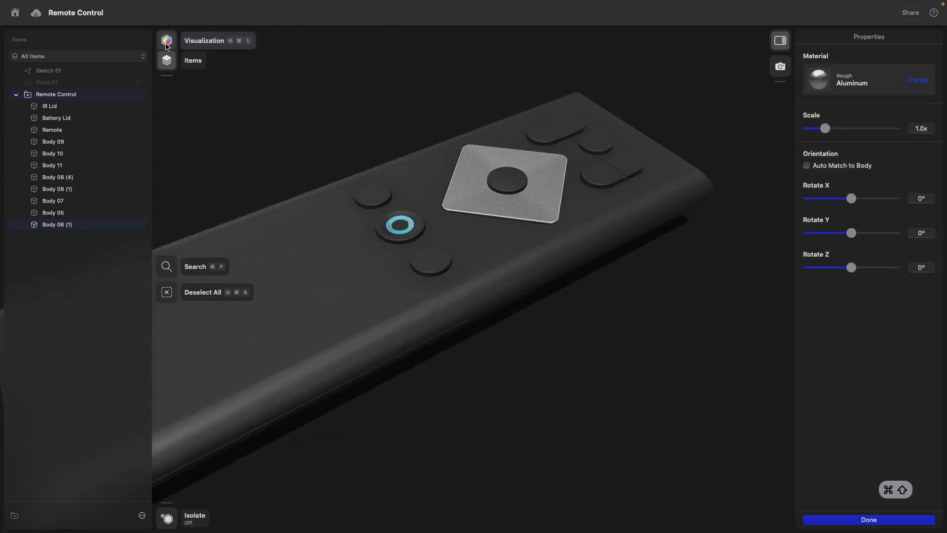
click(166, 41)
click(54, 37)
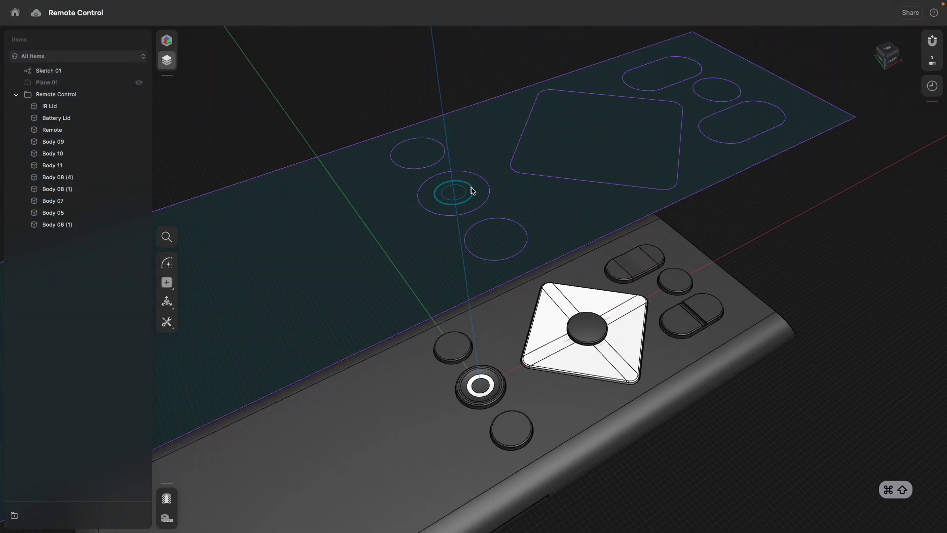
In Sketch 01, set the outer concentric circle's diameter to 6 mm and the inner circle's diameter to 5 mm.
click(473, 189)
click(518, 160)
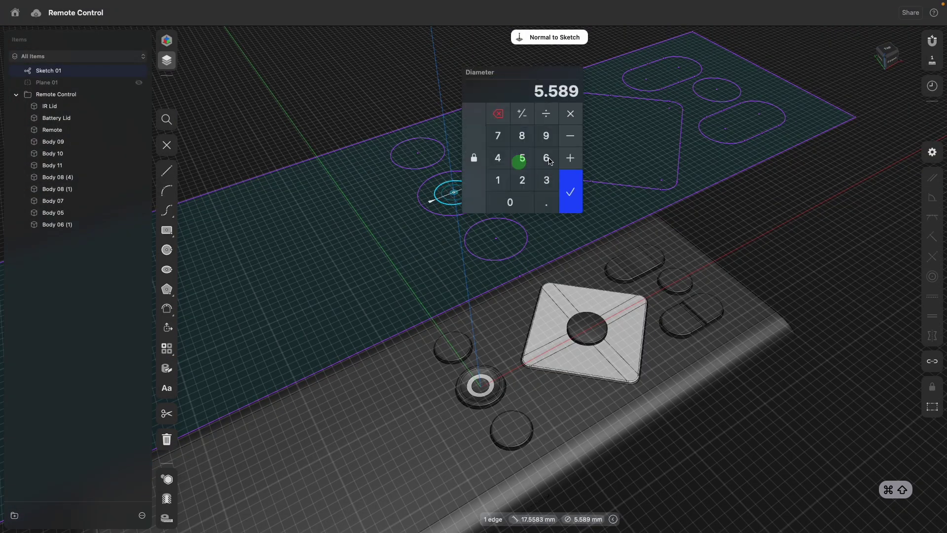
click(548, 159)
click(570, 200)
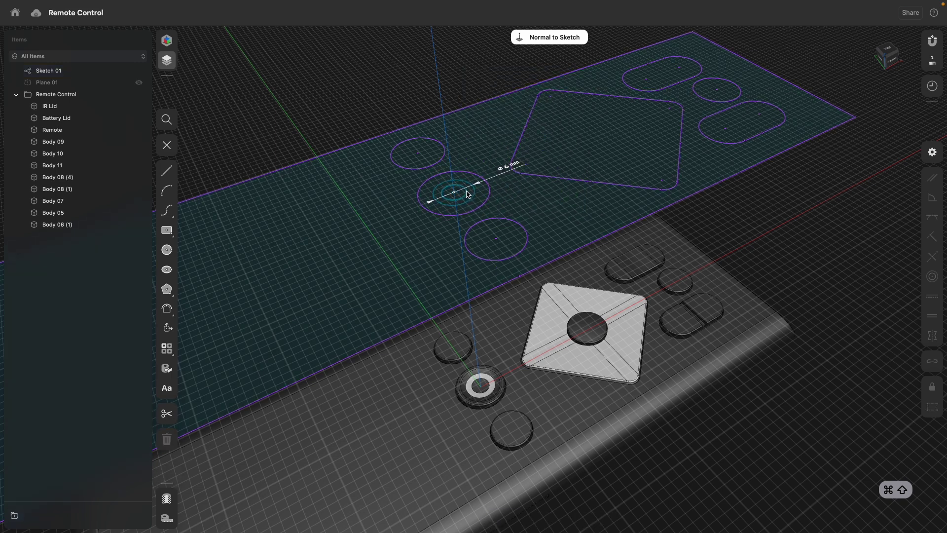
click(461, 192)
click(511, 191)
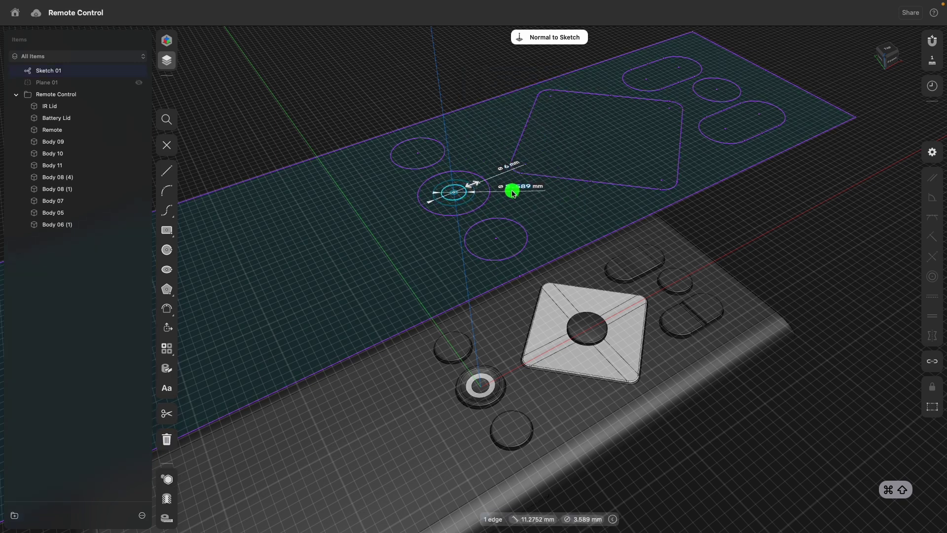
click(521, 188)
click(520, 185)
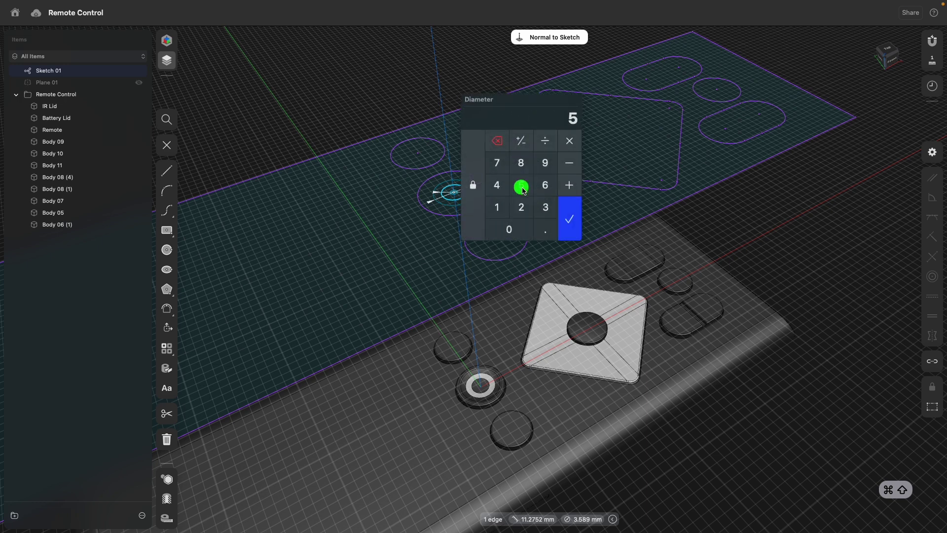
click(569, 219)
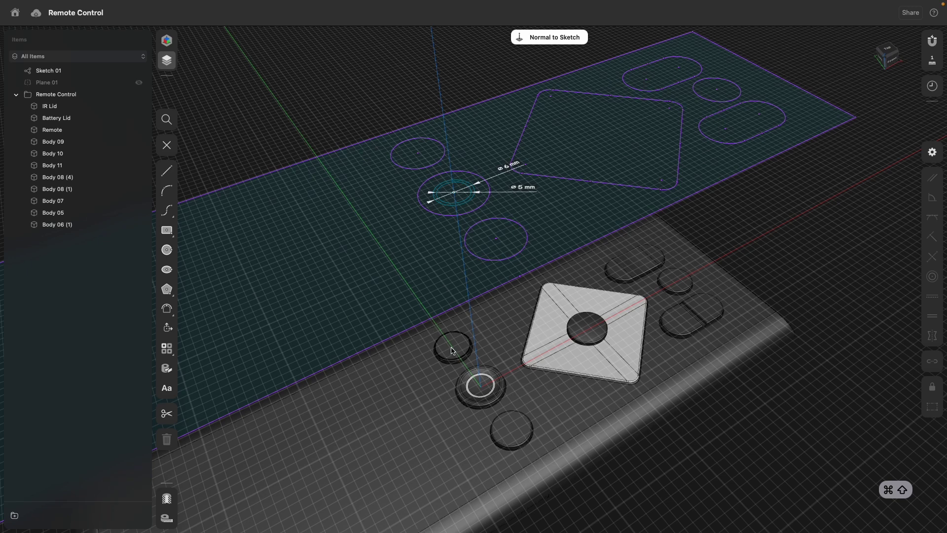
In Top view, draw a 2 mm wide, 5 mm long centre rectangle centred in the small round button outline above the ring.
mouse_move(325, 173)
right_down()
mouse_move(369, 196)
mouse_move(369, 177)
right_up()
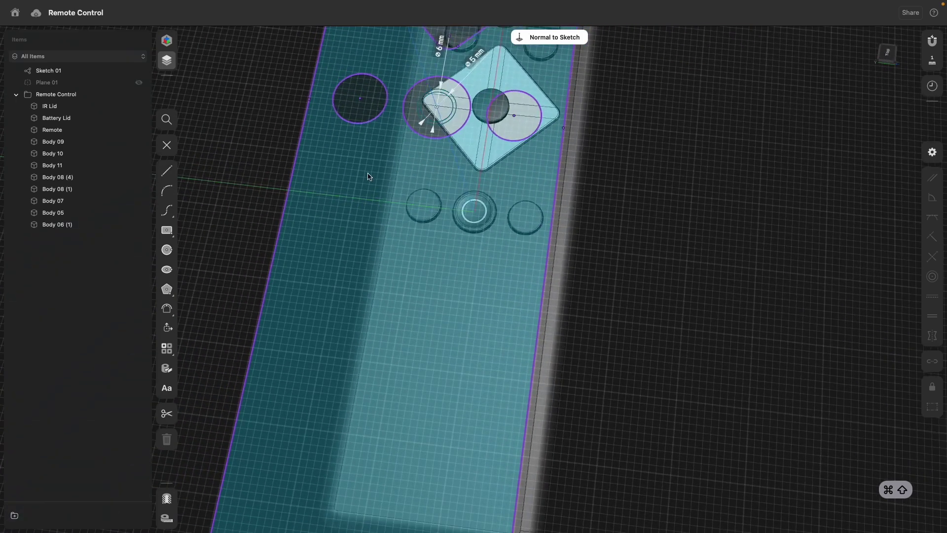
middle_drag(370, 178, 403, 307)
right_drag(403, 309, 404, 309)
click(405, 256)
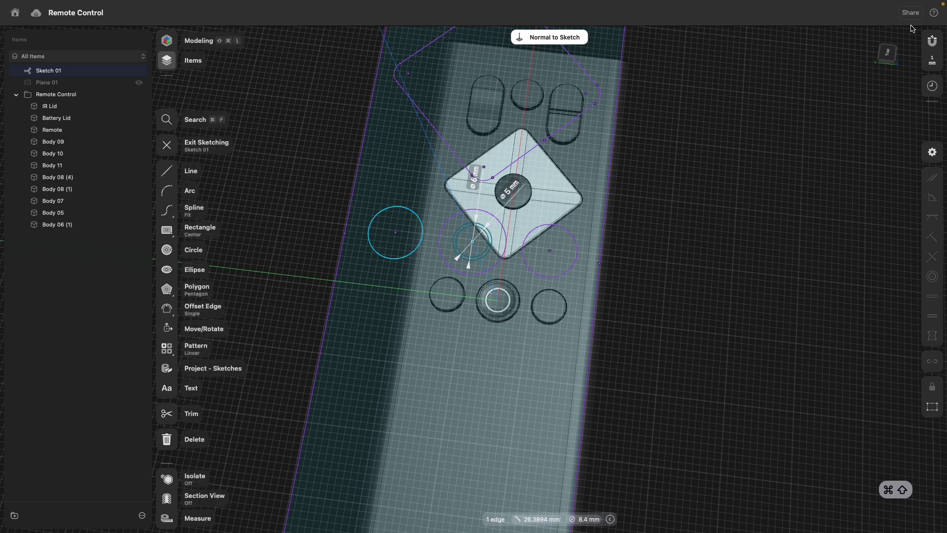
click(890, 56)
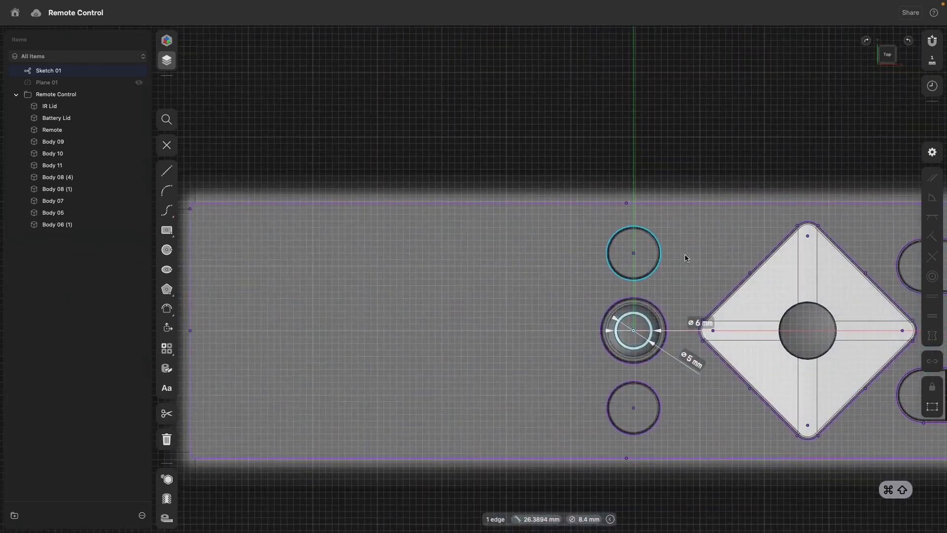
scroll(689, 257, up, 5)
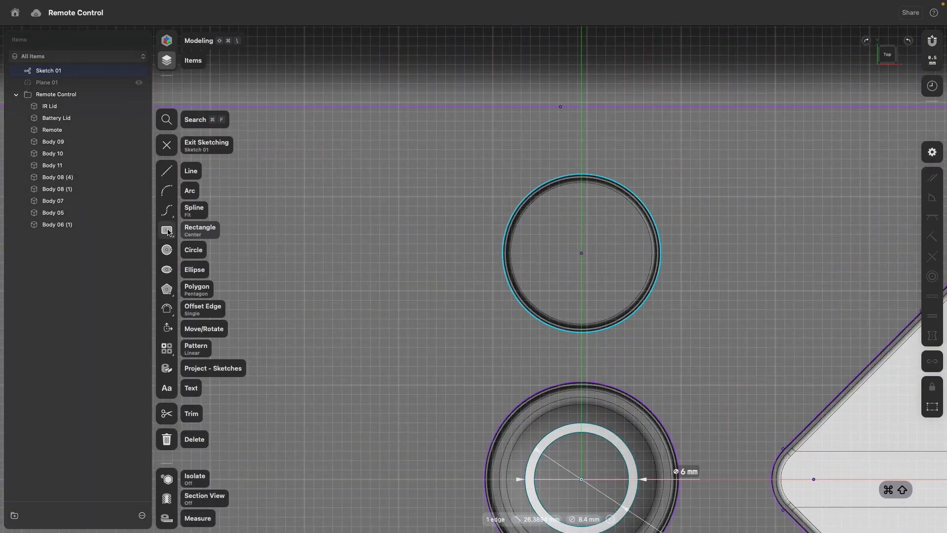
click(167, 232)
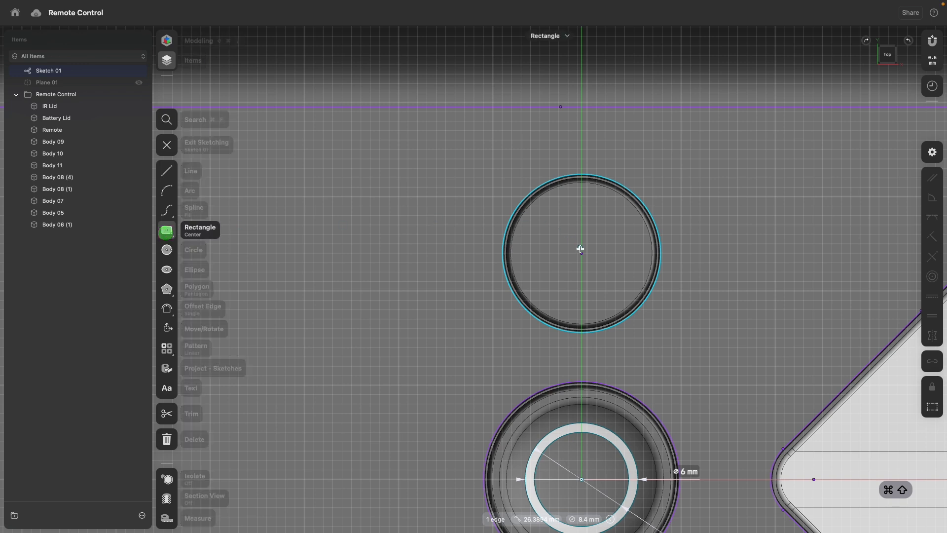
click(582, 253)
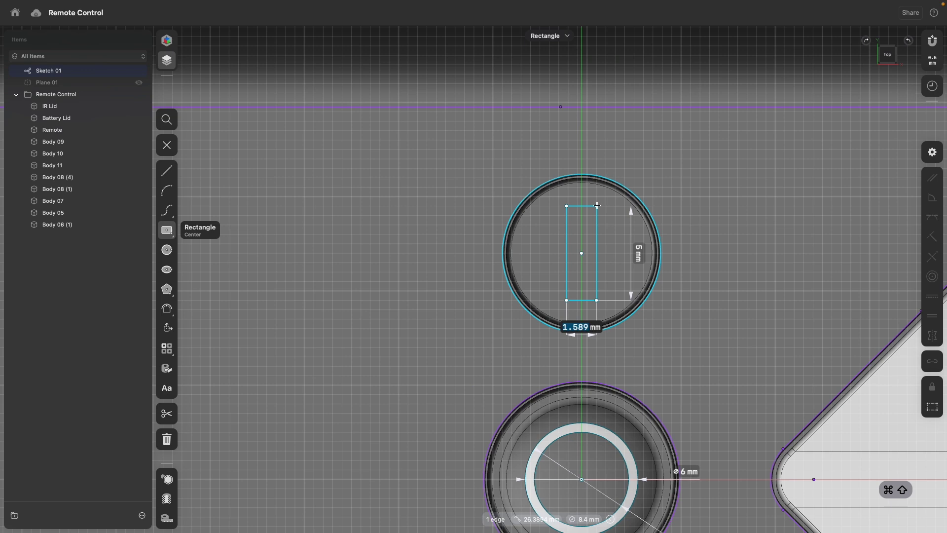
text(2)
key(Tab)
text(5)
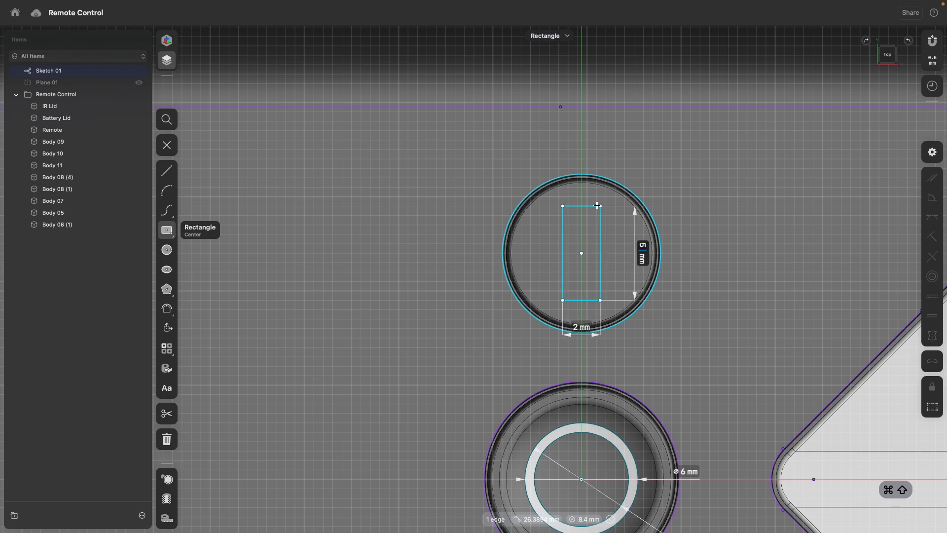
key(Return)
Draw two crossed centre rectangles, about 1.8 x 5.4 mm and 5.4 x 2 mm, centred in the small round button outline below the ring.
scroll(636, 286, down, 3)
middle_drag(676, 342, 642, 107)
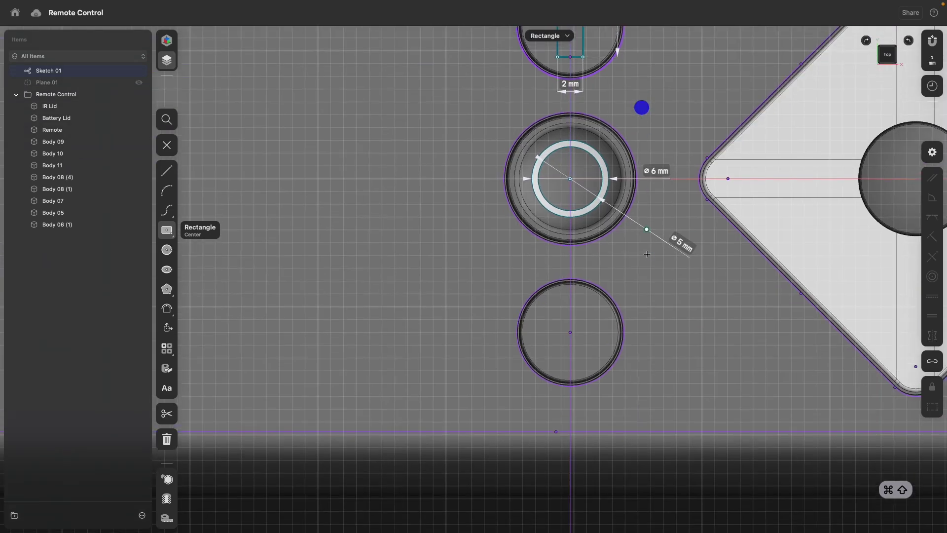
click(570, 333)
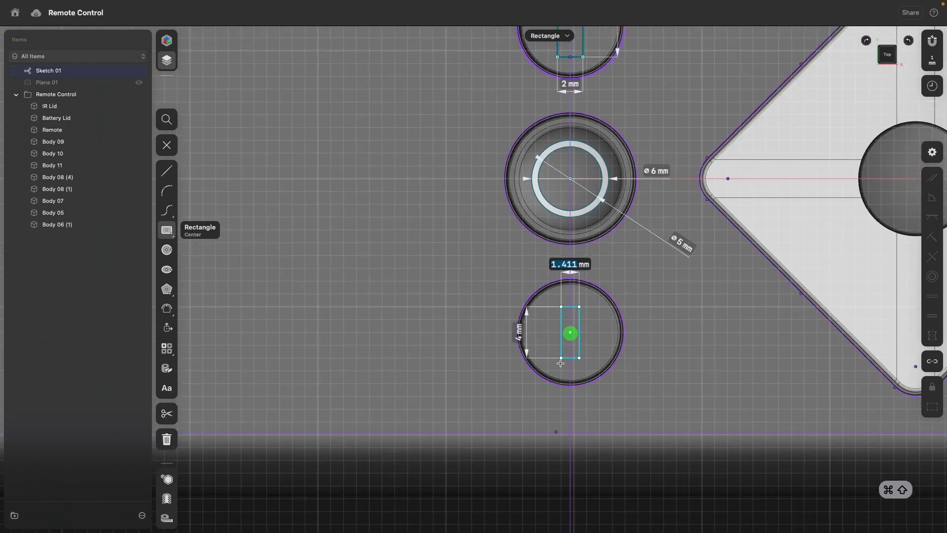
click(558, 367)
click(570, 332)
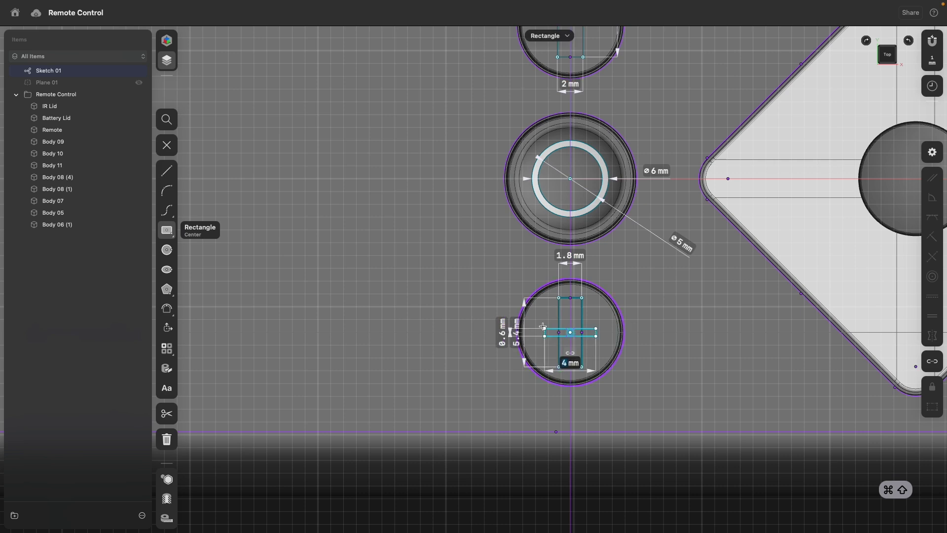
click(535, 319)
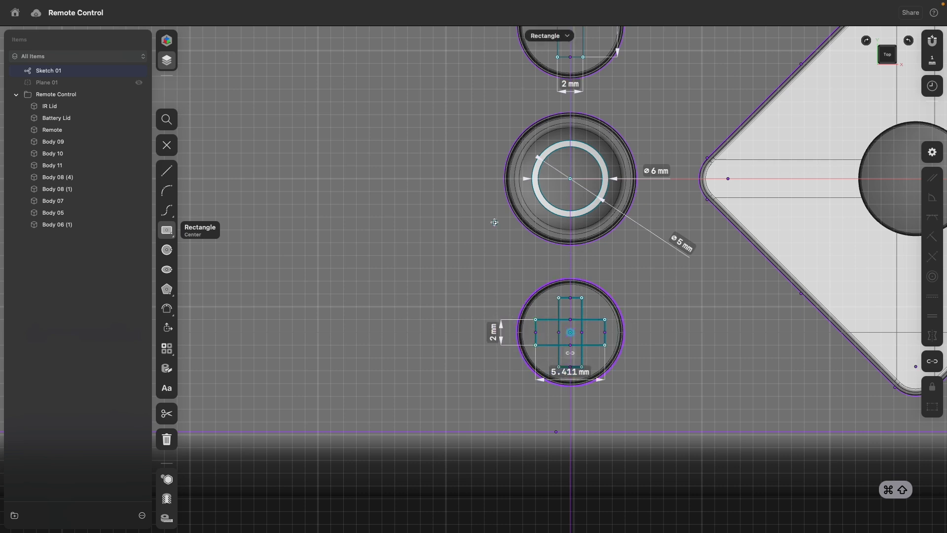
middle_drag(467, 207, 395, 303)
key(Escape)
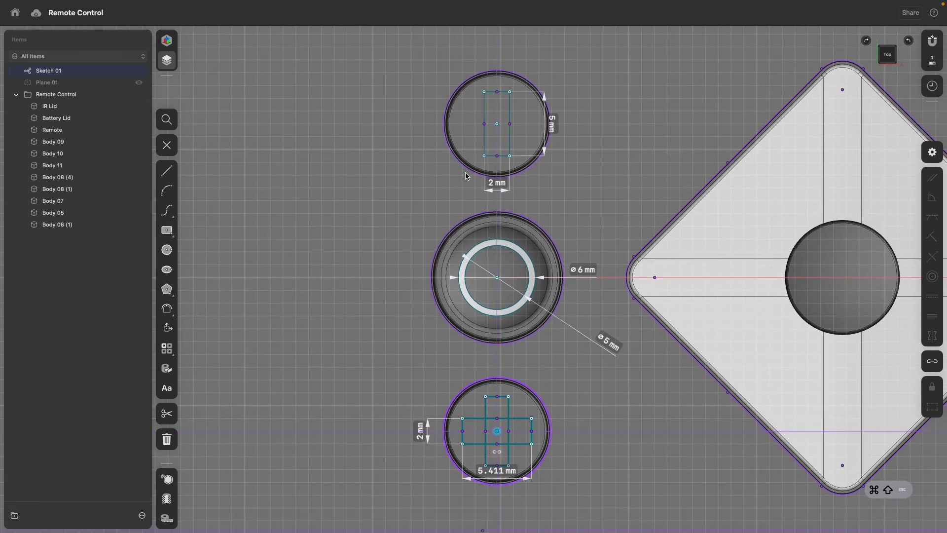
Apply the Equal constraint to the short edges of the single rectangle and both crossed rectangles.
click(504, 156)
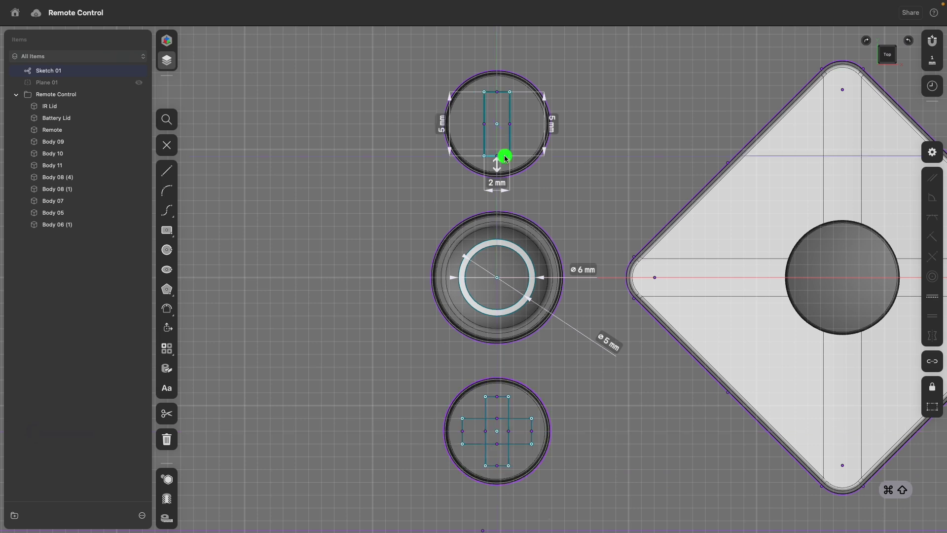
click(532, 428)
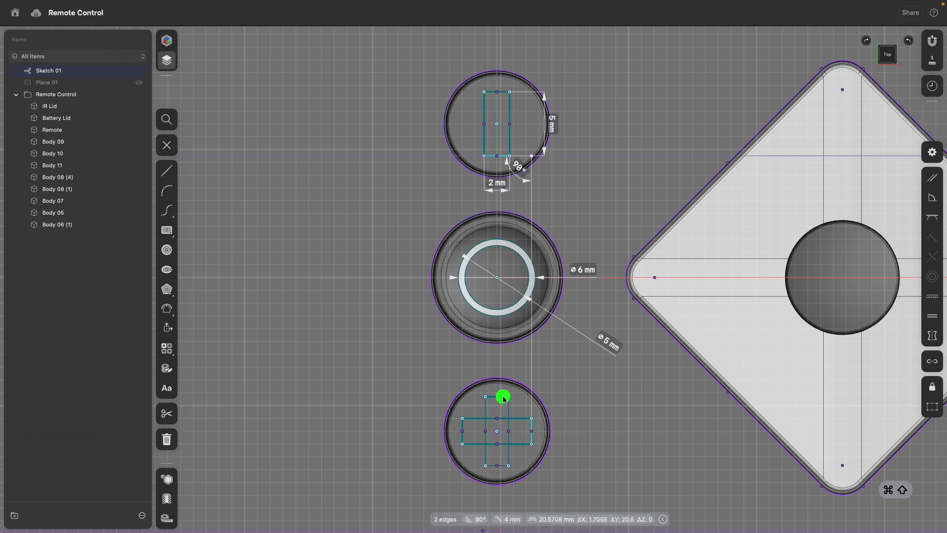
click(502, 397)
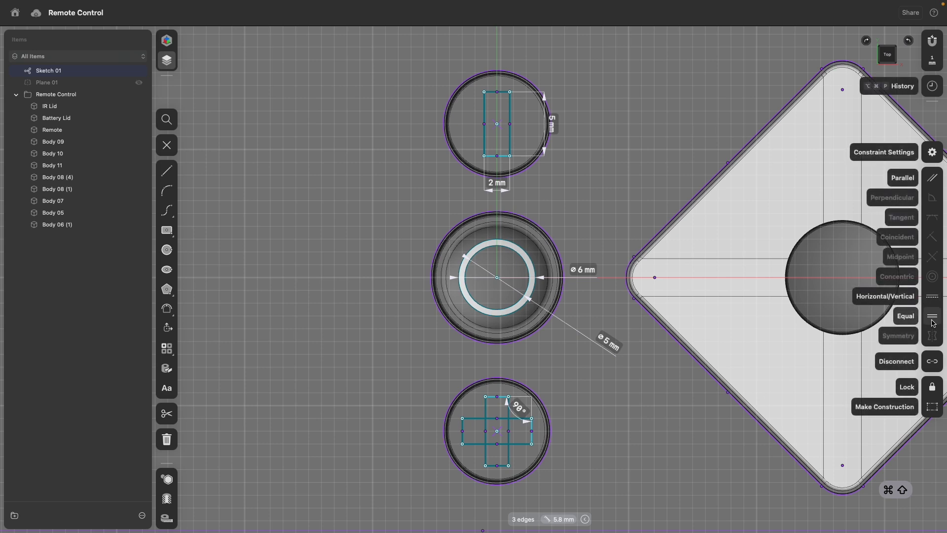
click(932, 321)
Apply the Equal constraint to the long edges of the crossed rectangles and the single rectangle.
click(514, 418)
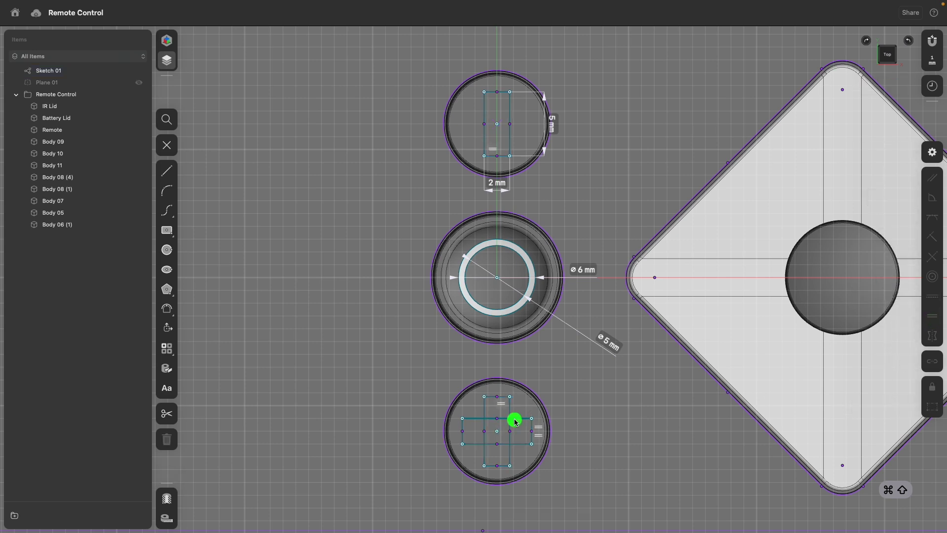
click(510, 411)
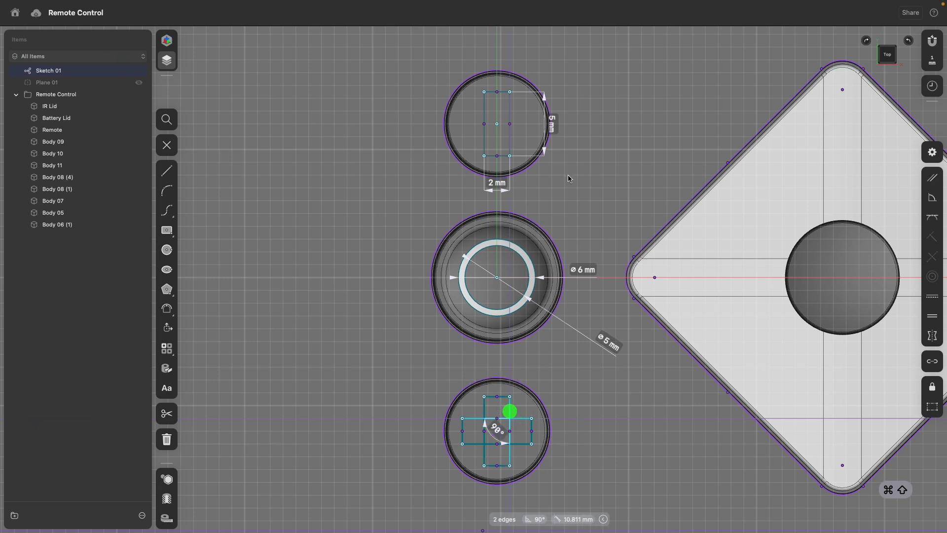
click(510, 141)
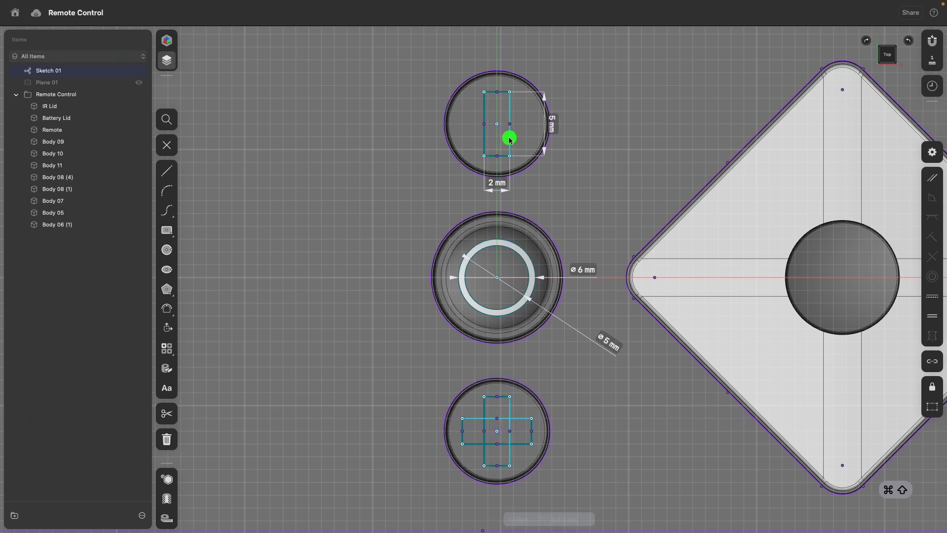
click(929, 318)
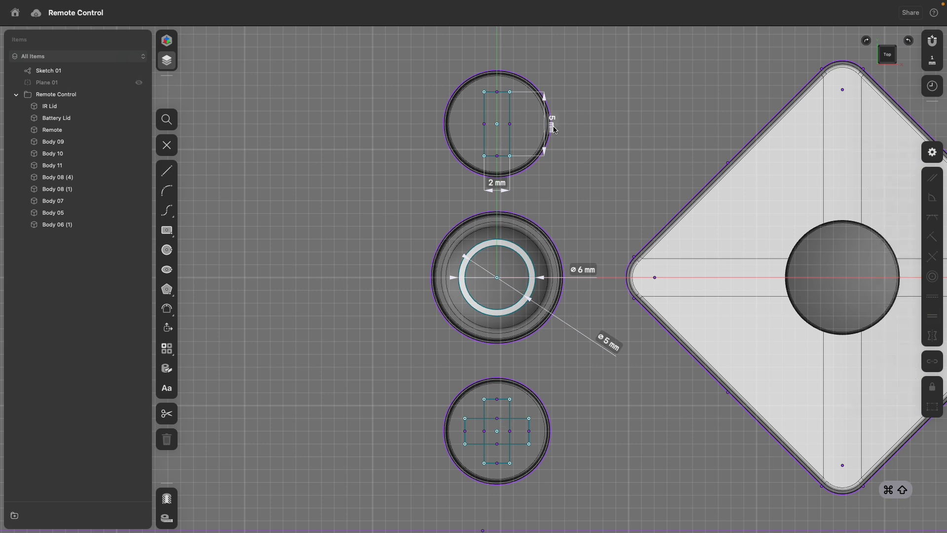
Try to apply the Horizontal/Vertical constraint to the long edges of the three rectangles.
click(510, 141)
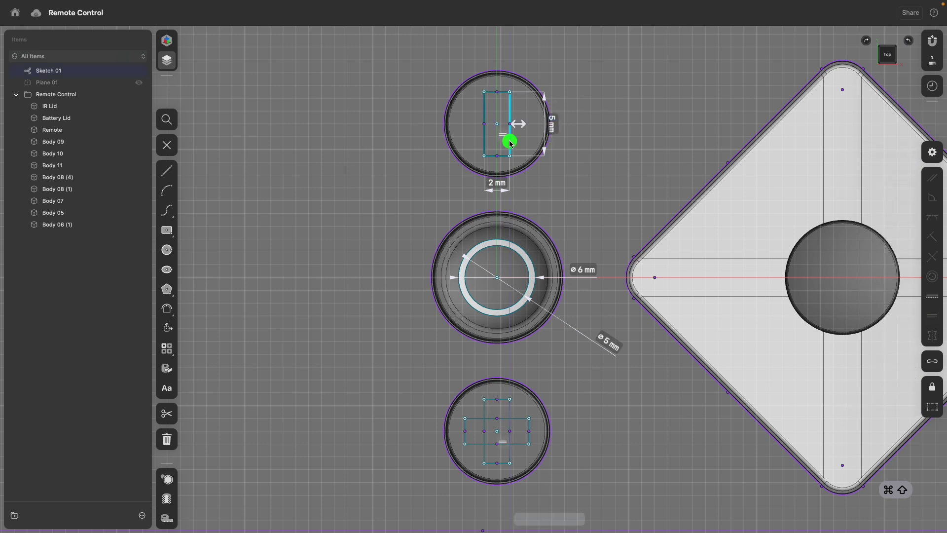
click(509, 408)
click(520, 418)
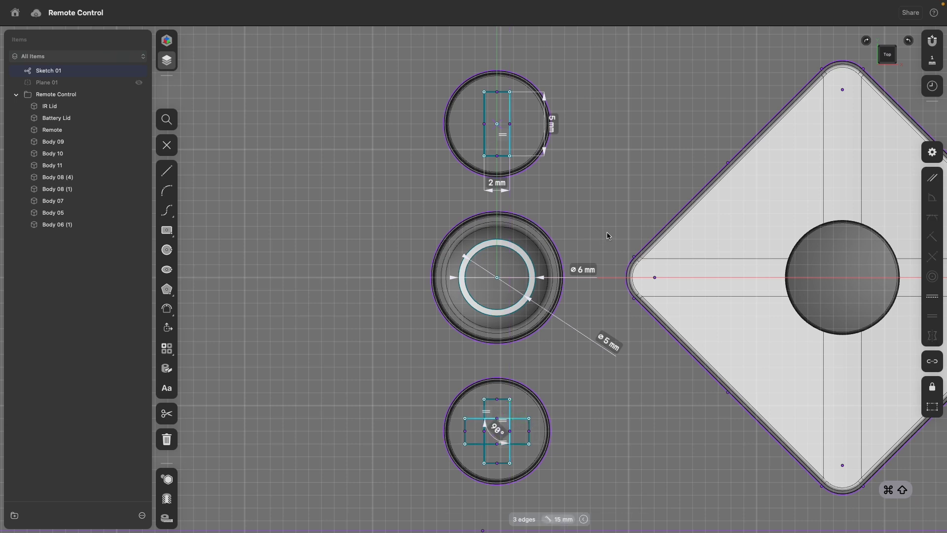
click(934, 297)
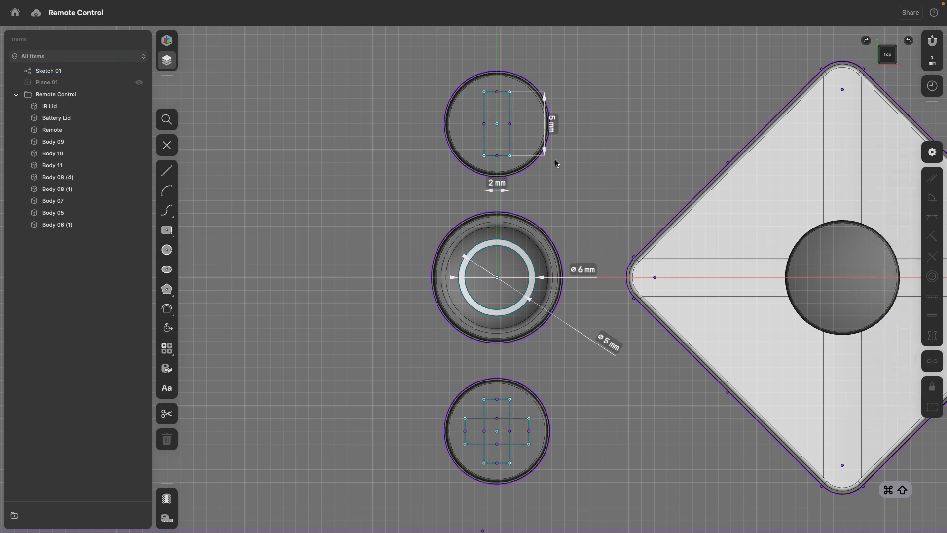
Set the single rectangle's width to 1 mm and its length to 4 mm.
click(498, 184)
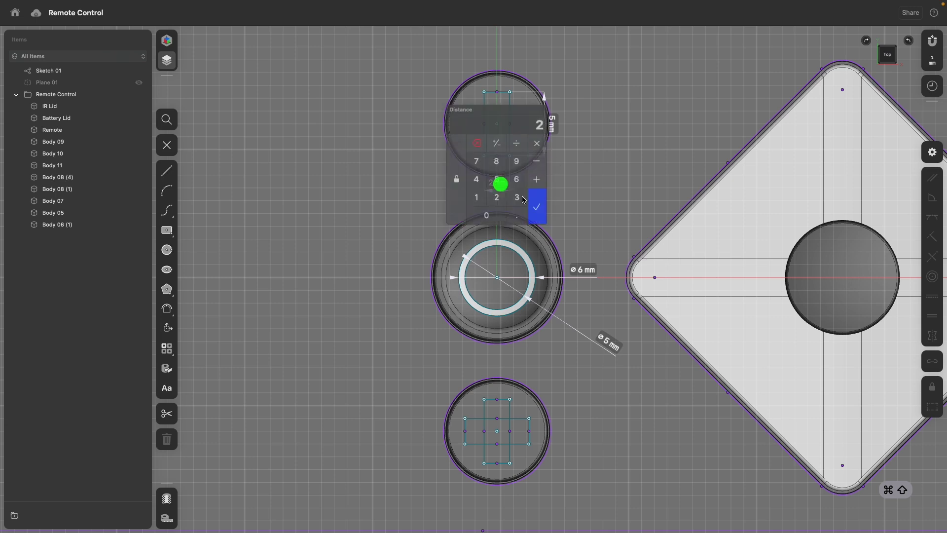
click(472, 206)
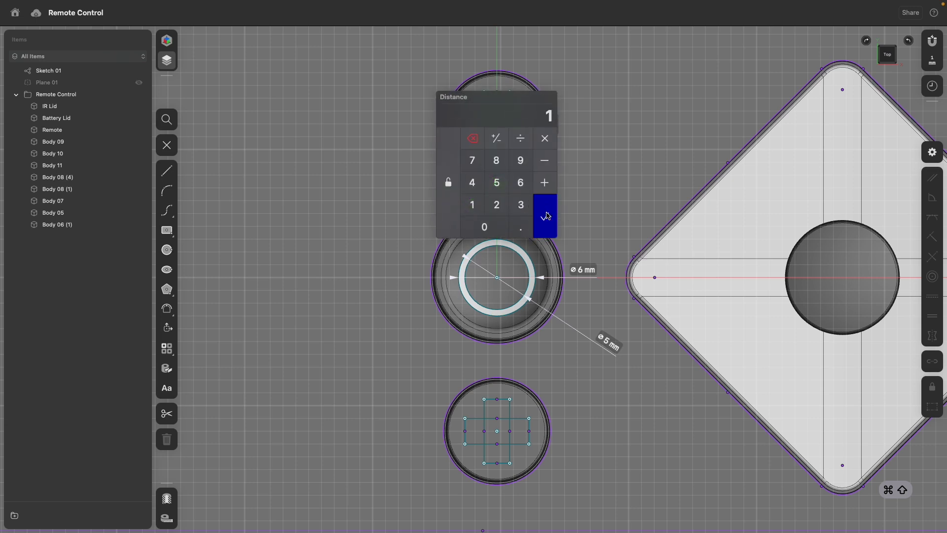
click(545, 218)
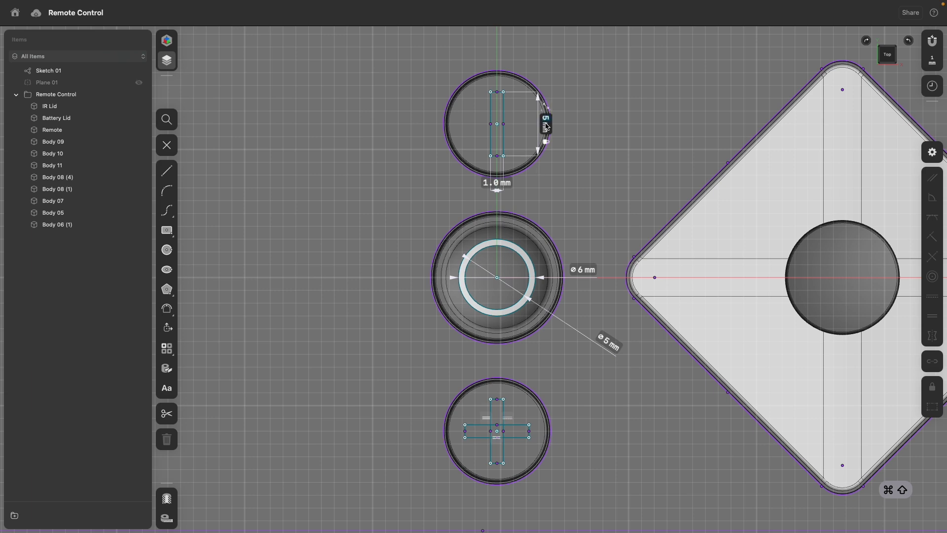
click(544, 123)
click(514, 118)
click(591, 155)
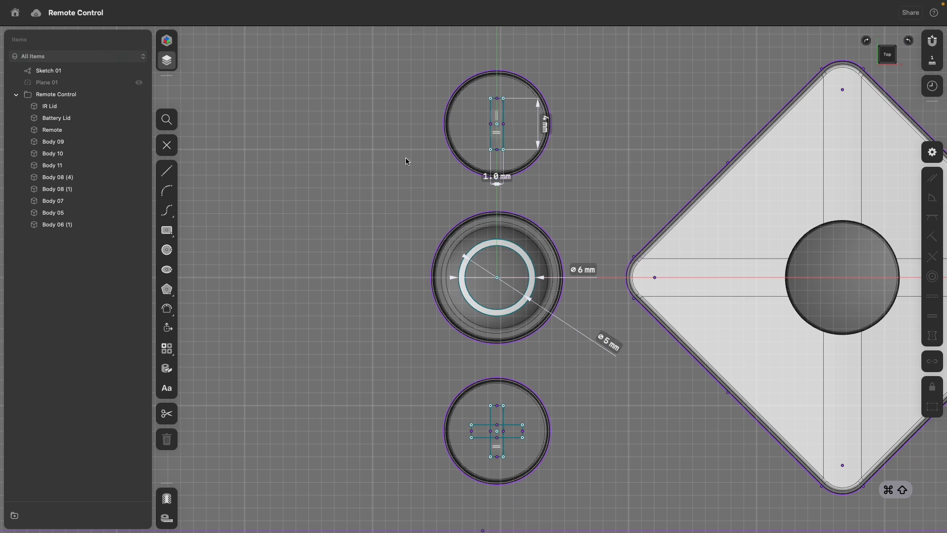
Exit the sketch and project the minus rectangle onto the top face of the round button directly beneath it.
click(166, 147)
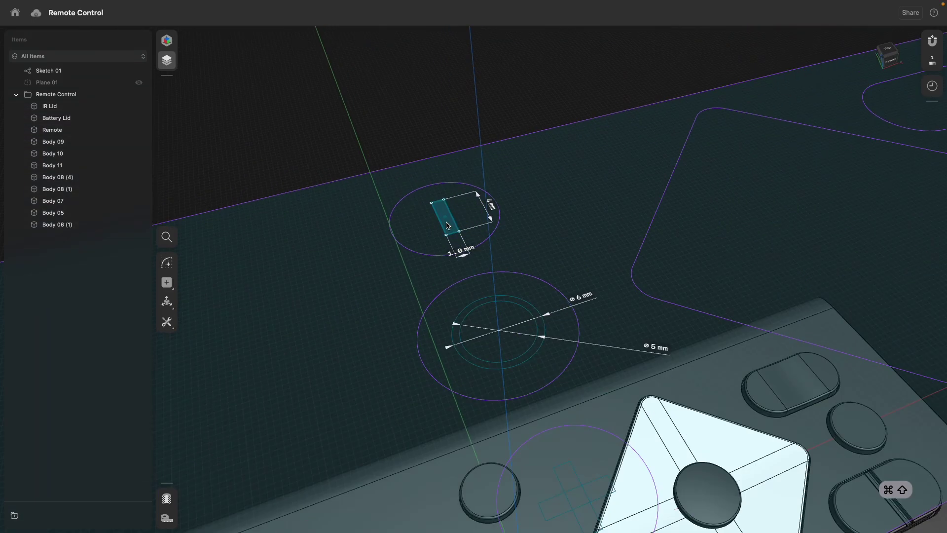
click(447, 225)
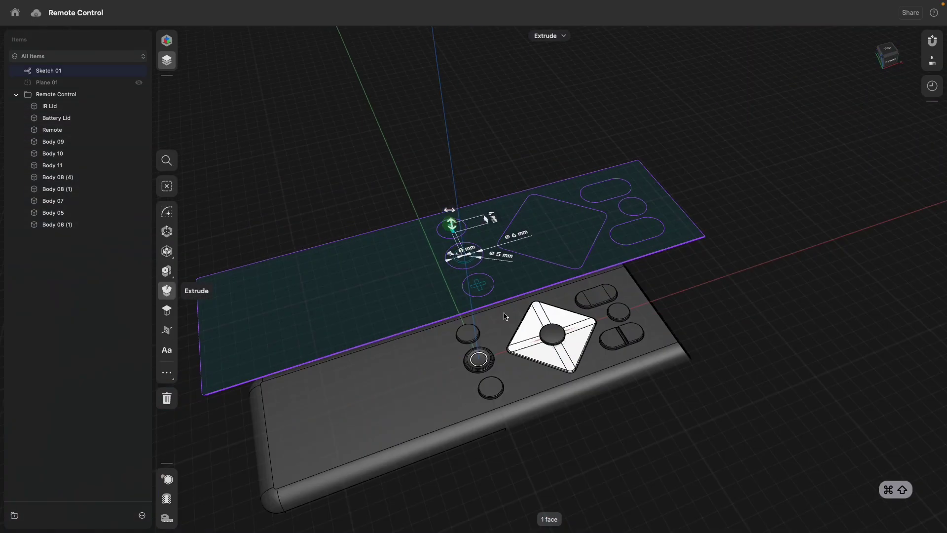
scroll(476, 321, up, 3)
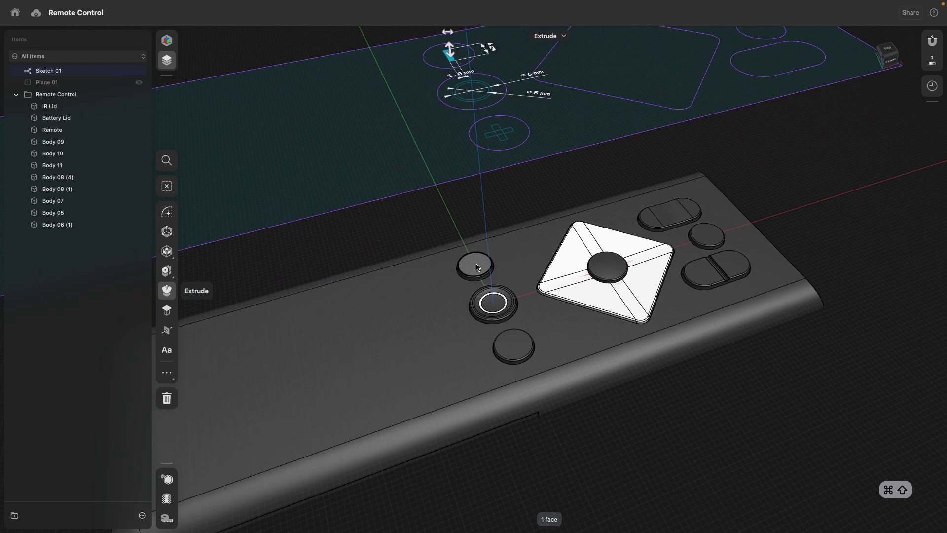
click(471, 269)
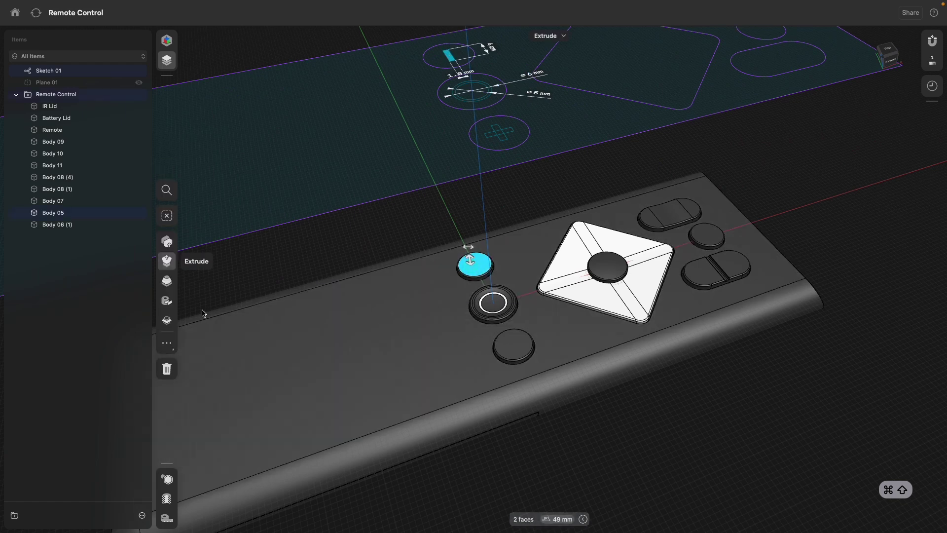
click(169, 302)
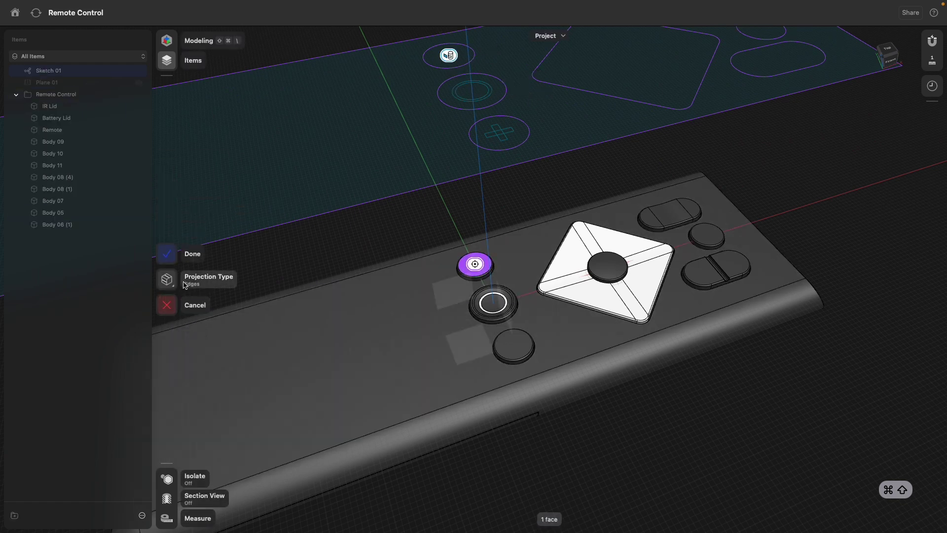
click(165, 254)
Set up a projection of all five faces of the plus sketch onto the top face of the blank round button beneath it.
scroll(498, 123, up, 3)
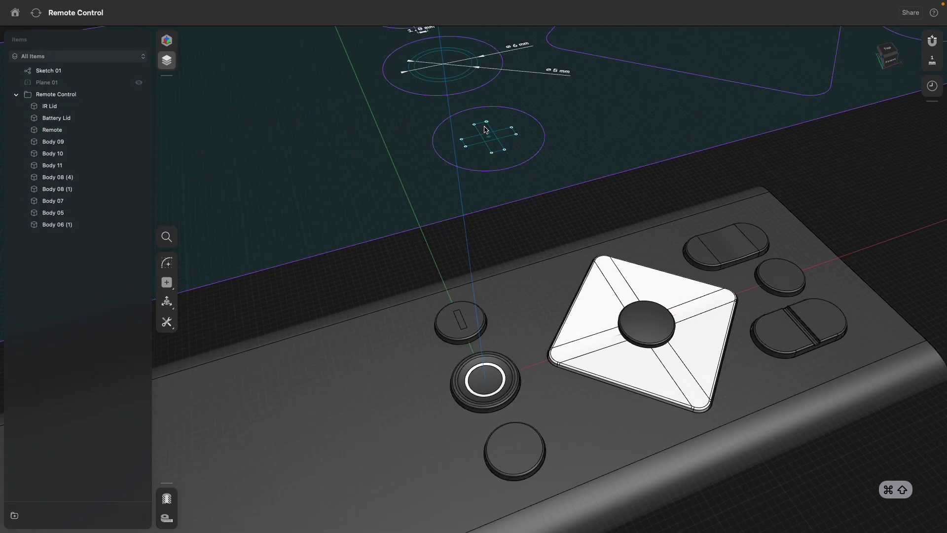
click(482, 132)
scroll(475, 148, up, 3)
click(449, 166)
click(492, 153)
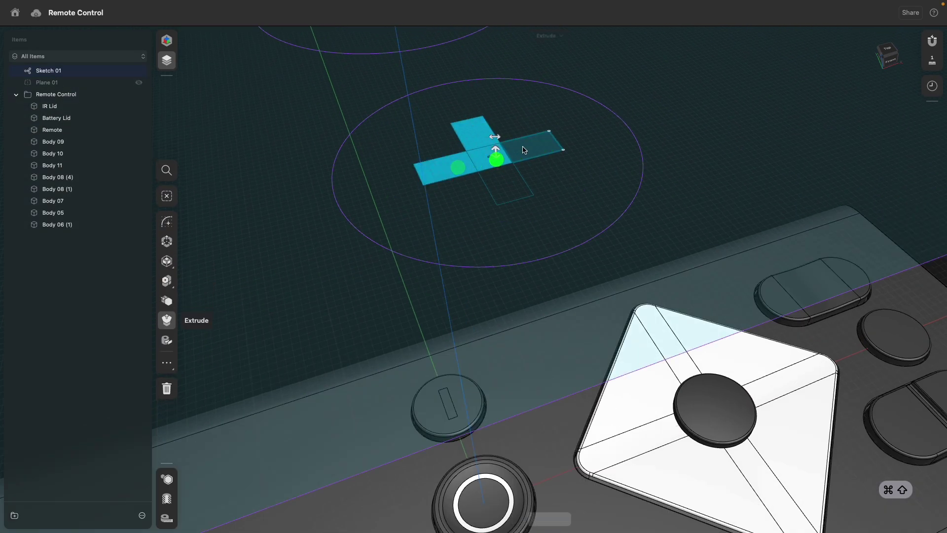
click(522, 148)
click(501, 188)
scroll(500, 188, down, 5)
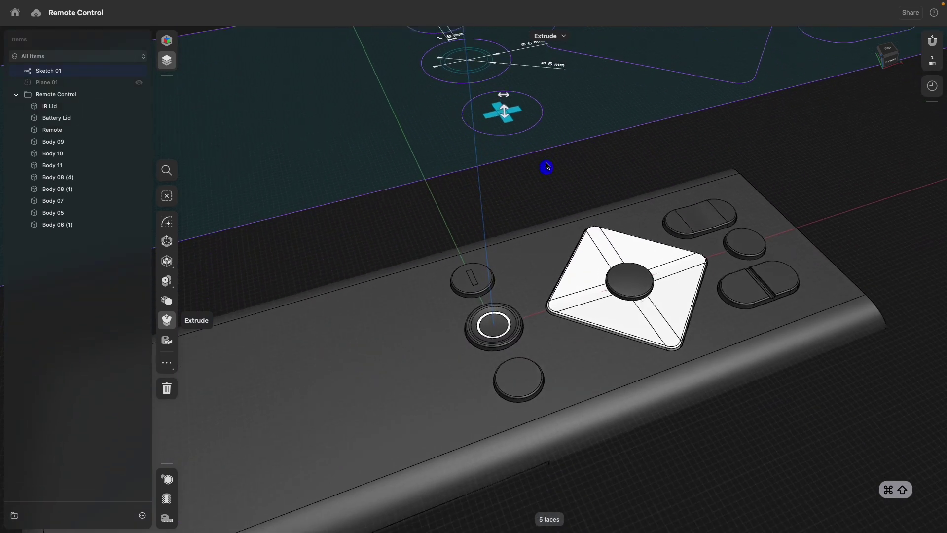
click(513, 376)
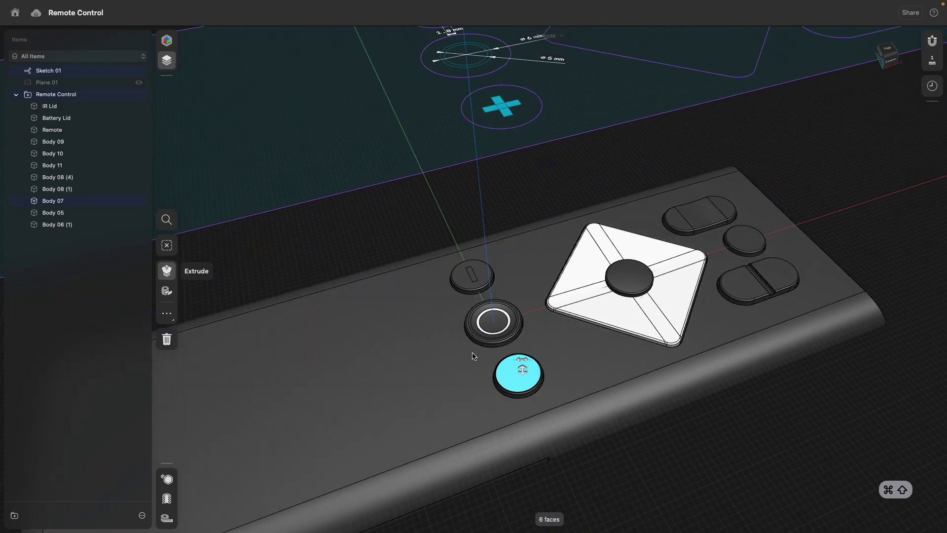
click(167, 290)
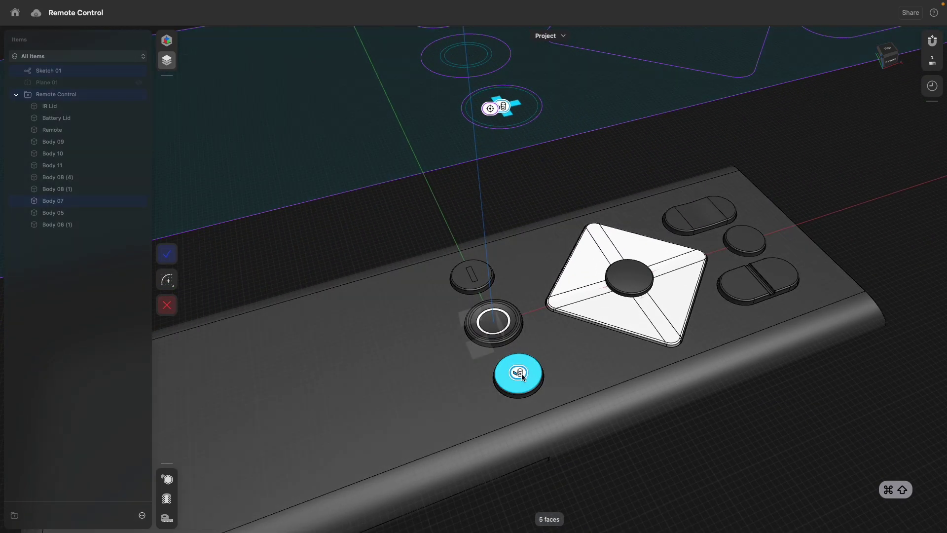
click(521, 374)
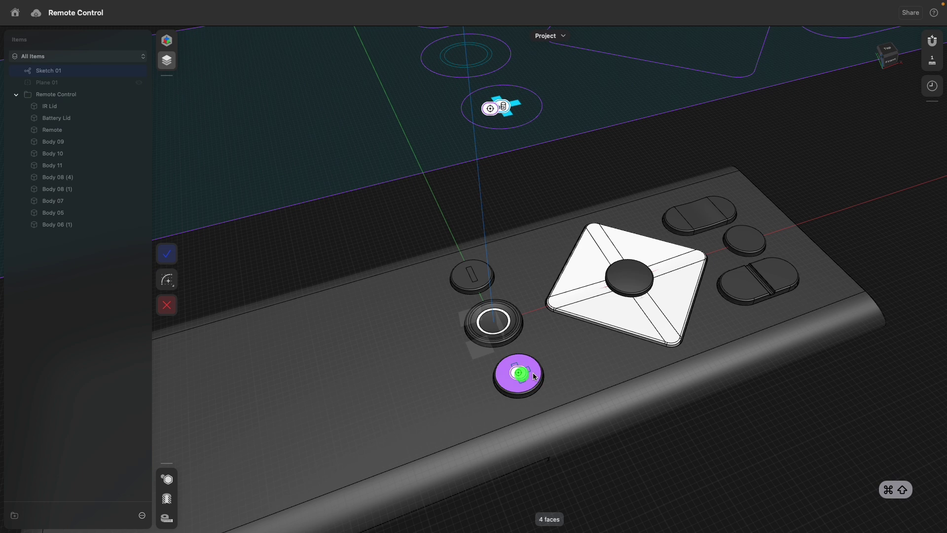
click(487, 110)
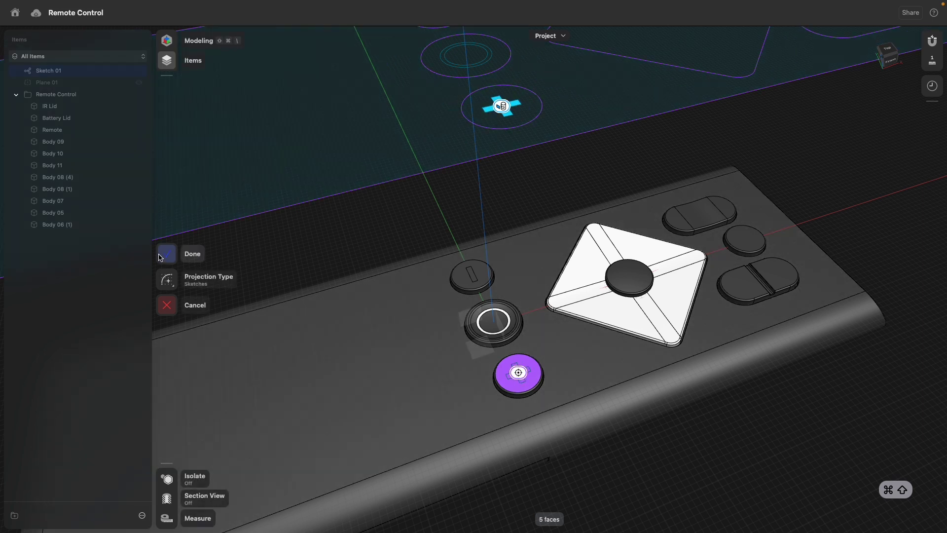
Set the plus projection's type to Edges and complete the projection.
click(167, 279)
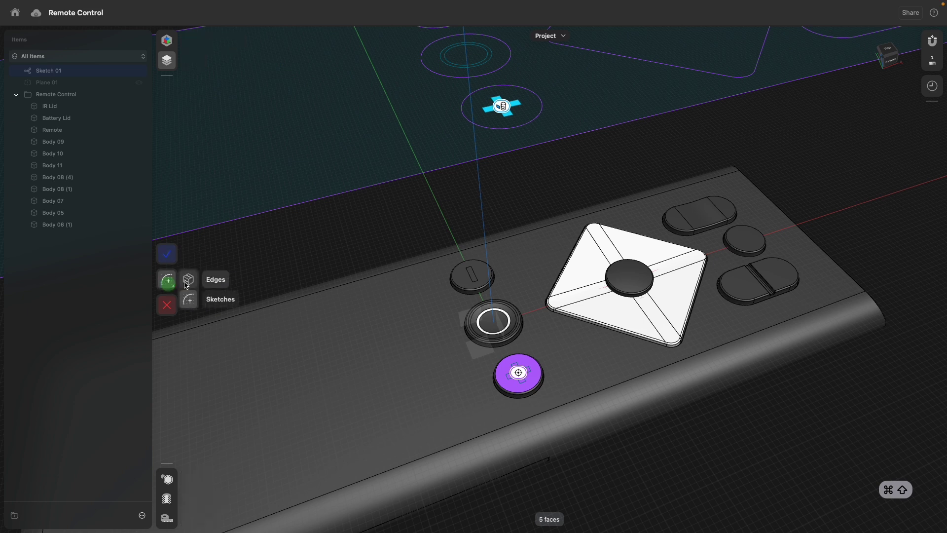
click(188, 280)
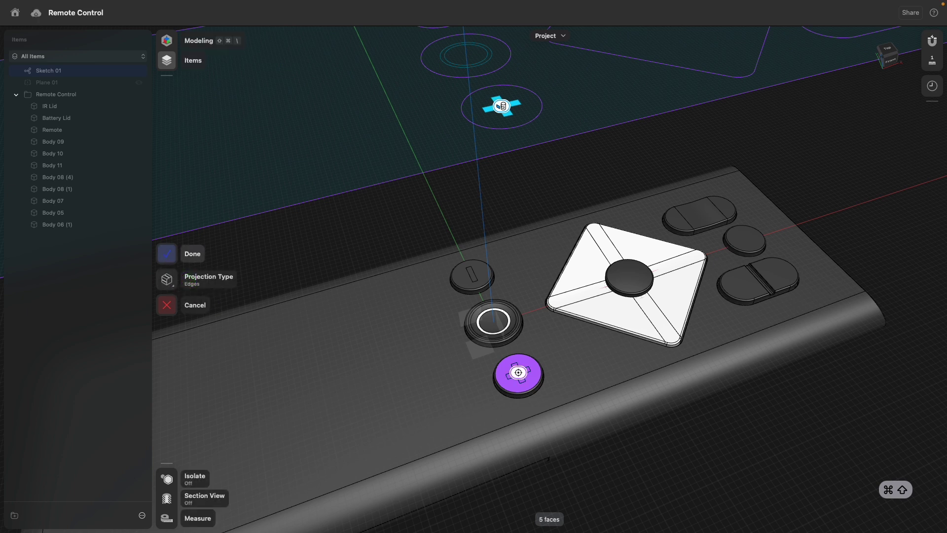
click(166, 256)
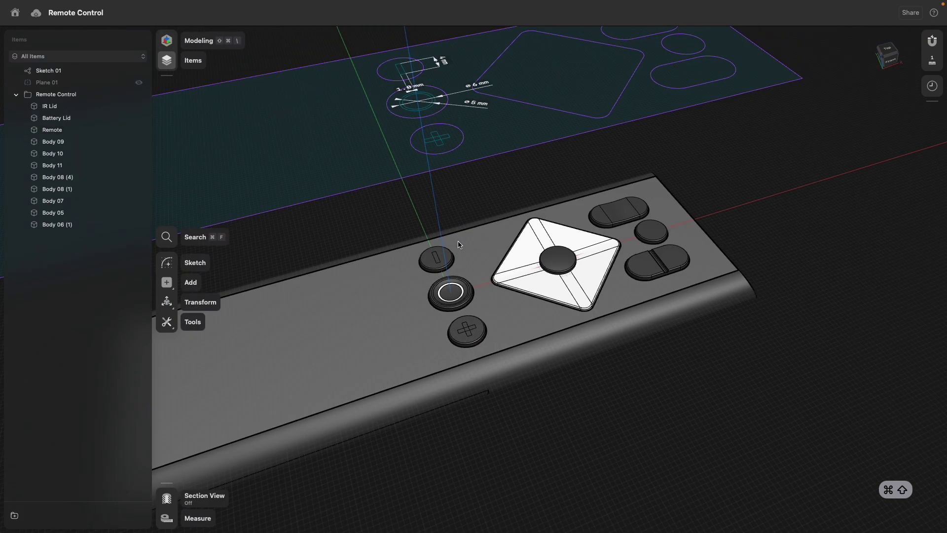
scroll(451, 251, up, 5)
click(416, 270)
middle_drag(482, 283, 482, 271)
scroll(483, 271, down, 8)
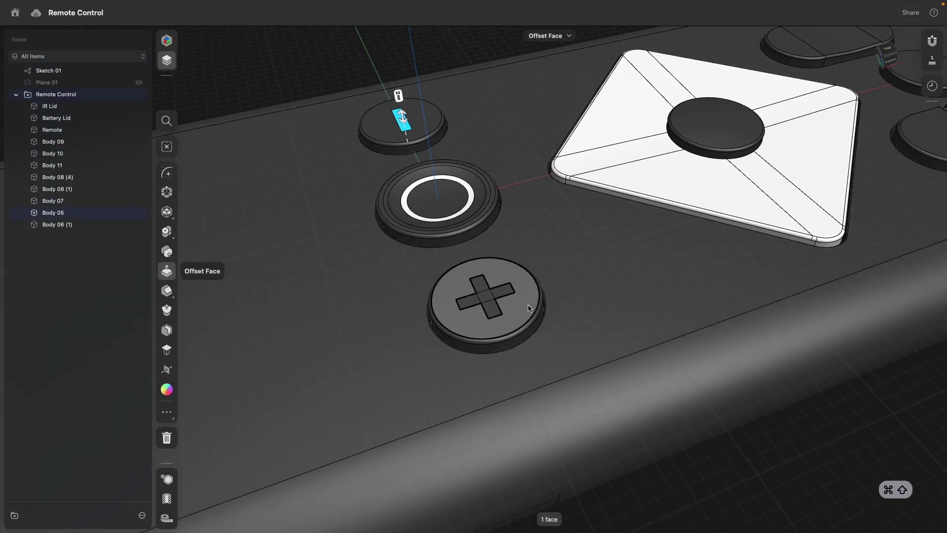
click(443, 305)
click(470, 315)
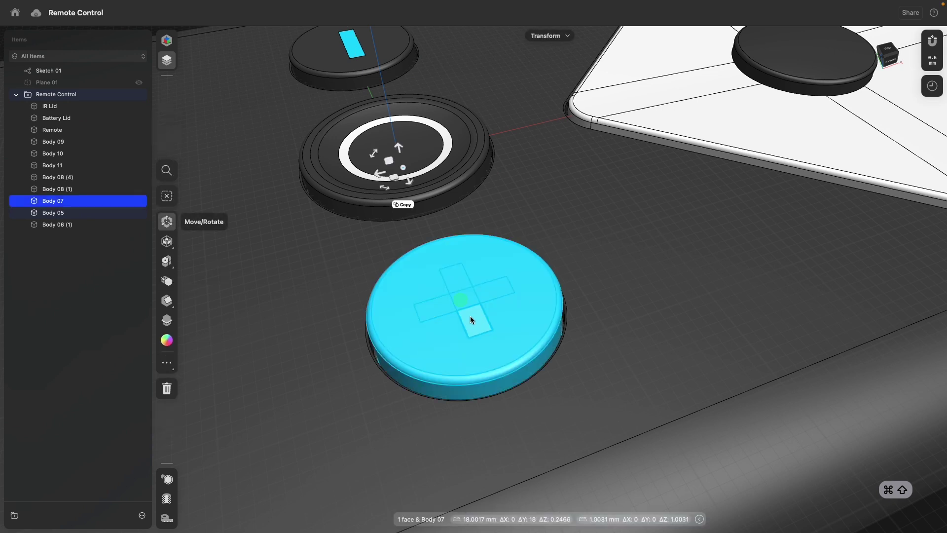
Offset the five projected plus faces and the minus face together, raising them slightly above their buttons.
click(472, 321)
click(492, 287)
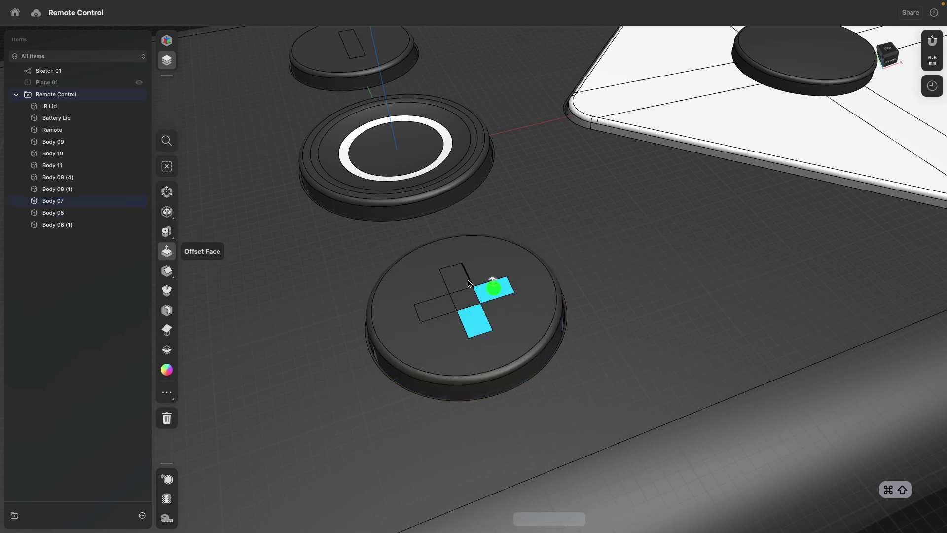
click(460, 278)
click(467, 295)
click(430, 308)
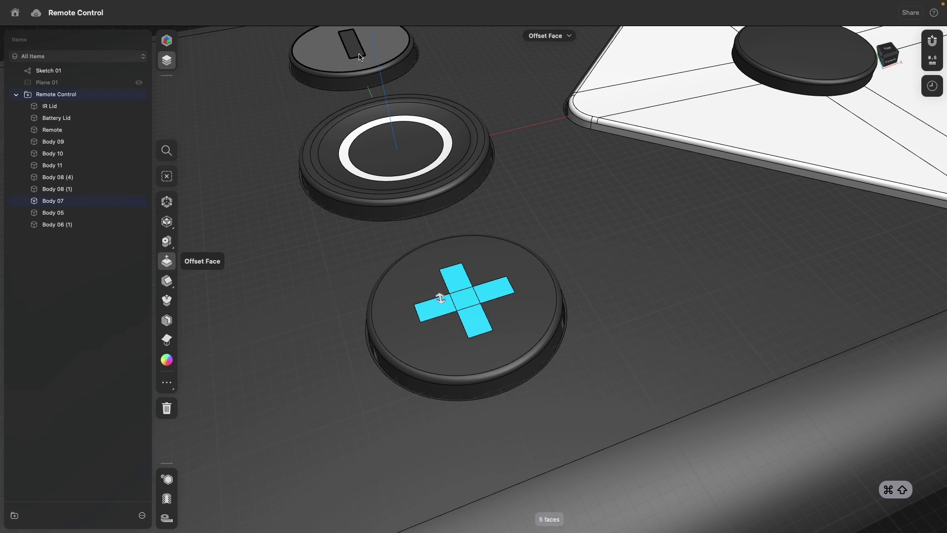
click(351, 45)
scroll(389, 123, up, 5)
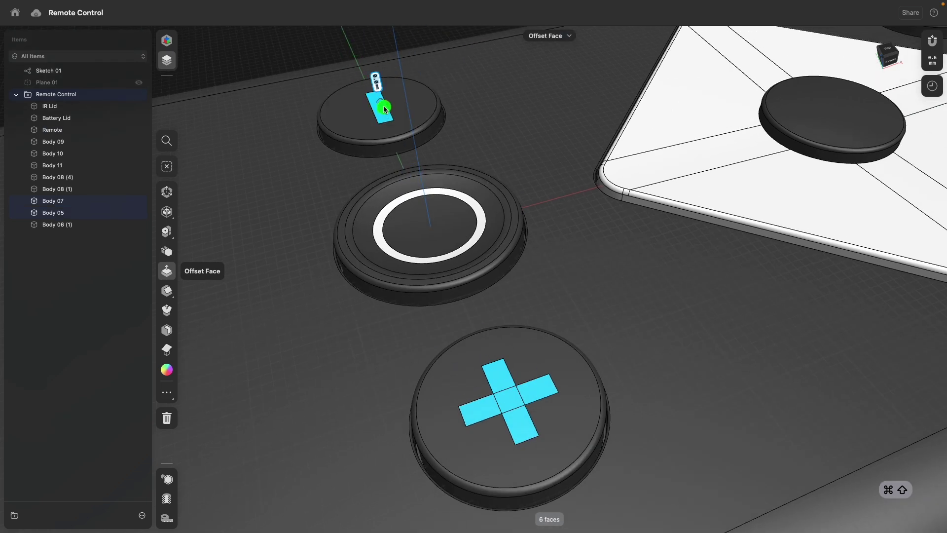
drag(385, 109, 383, 108)
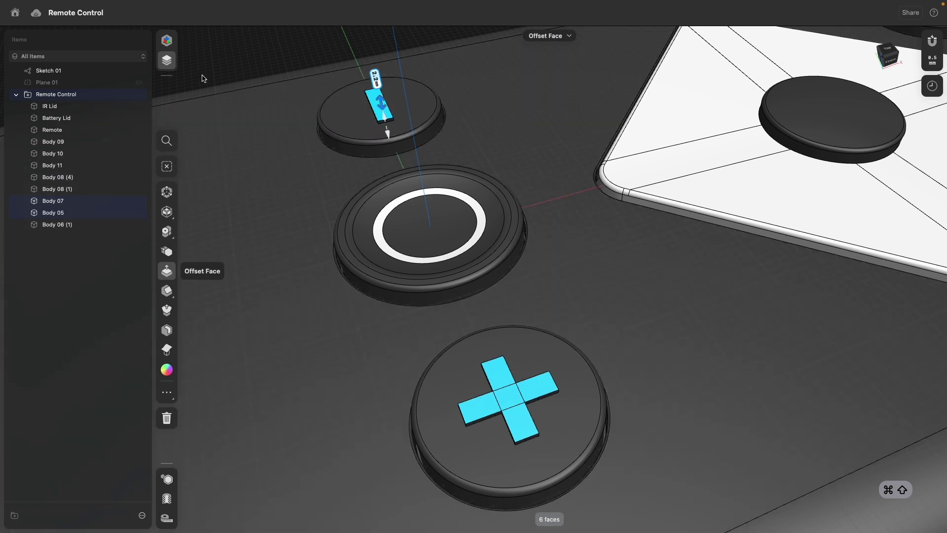
Switch to visualization and apply the rough Aluminum material to the raised plus and minus faces, then clear the selection.
click(166, 40)
click(50, 63)
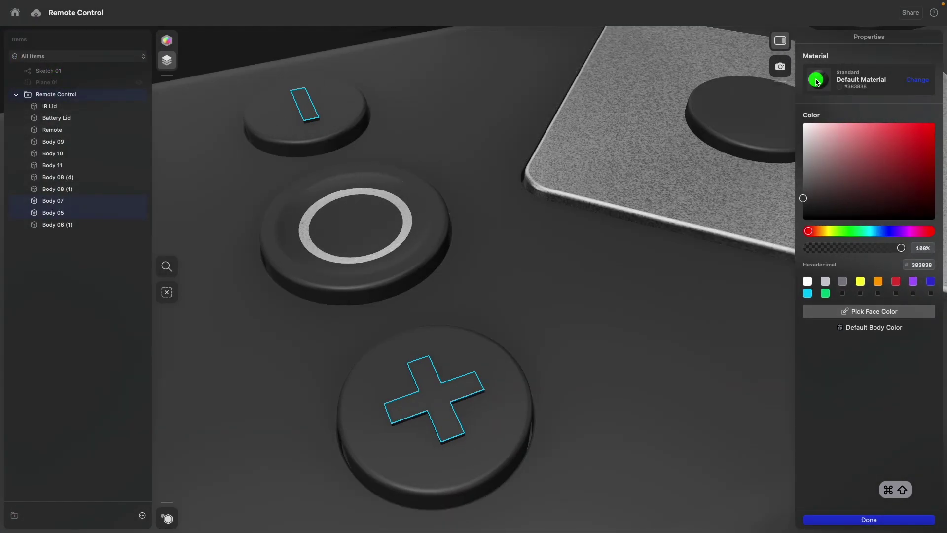
click(818, 79)
click(833, 247)
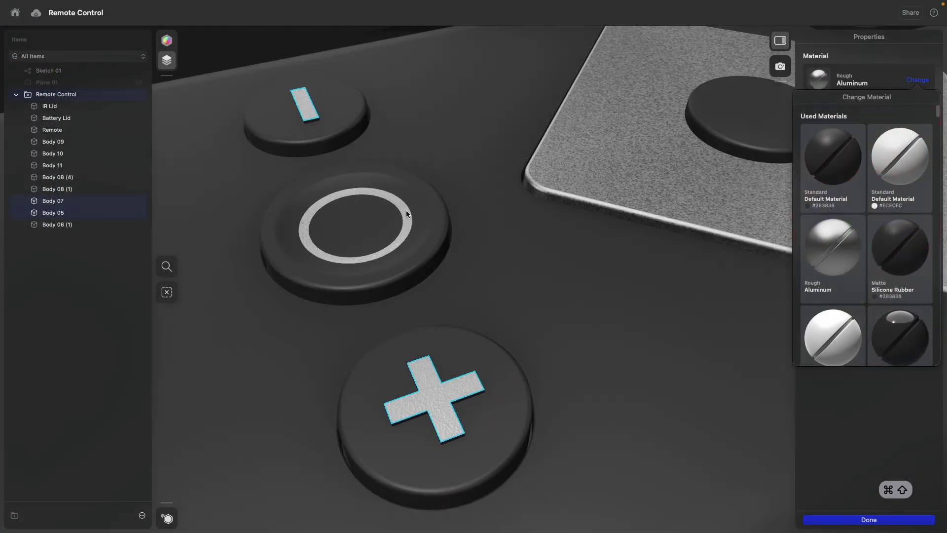
scroll(406, 214, down, 5)
click(584, 425)
right_drag(424, 342, 471, 385)
click(567, 425)
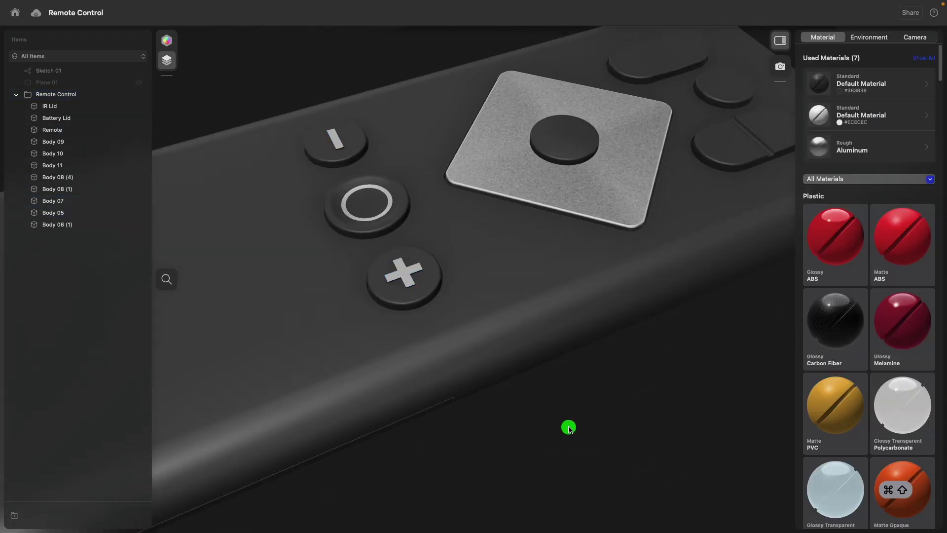
scroll(566, 427, down, 5)
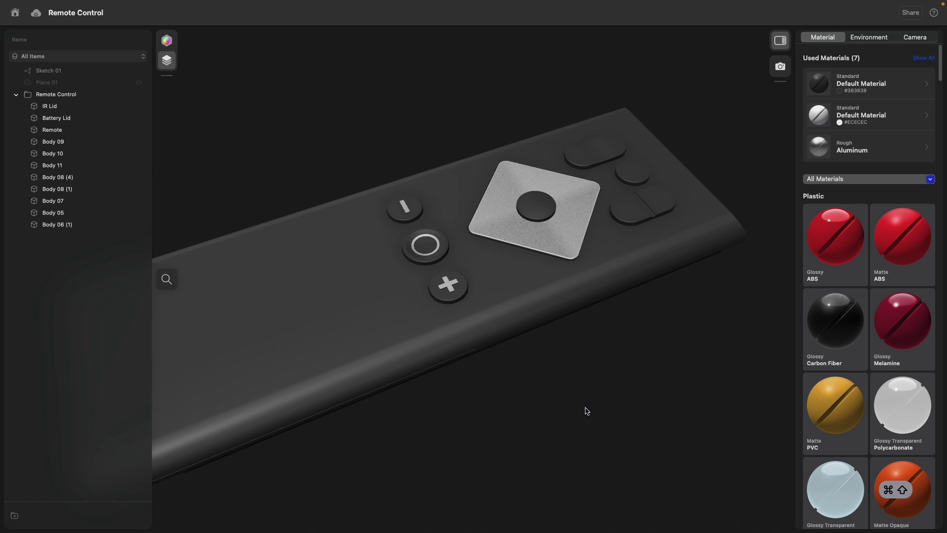